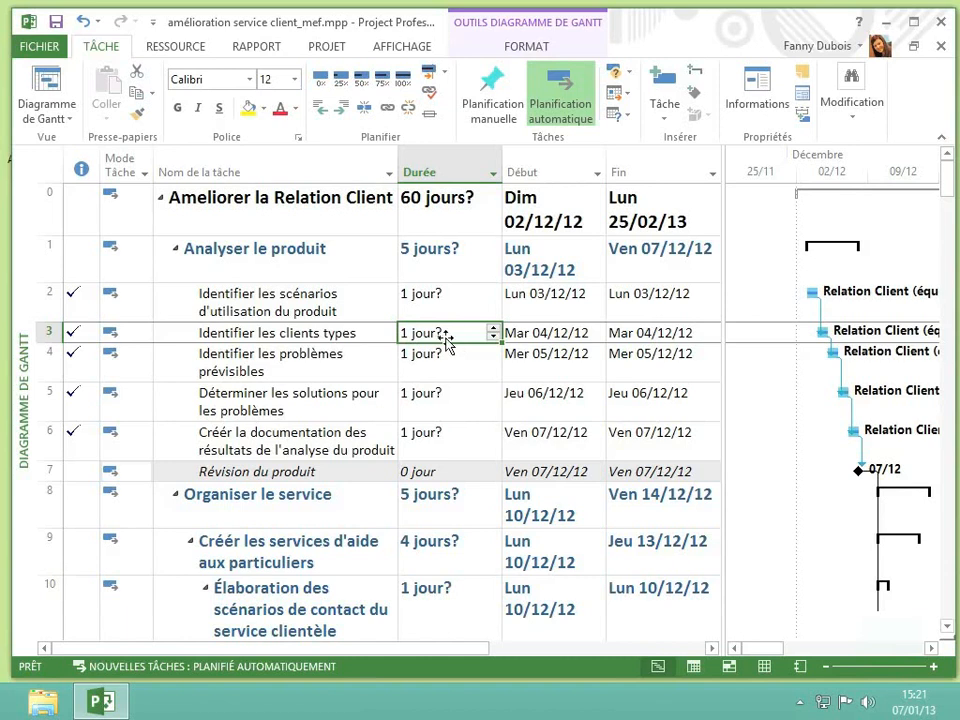
Step: Switch to the Graphe des ressources view and go back two resources, past Responsable de la communication
{"action": "left_click", "coordinate": [62, 118]}
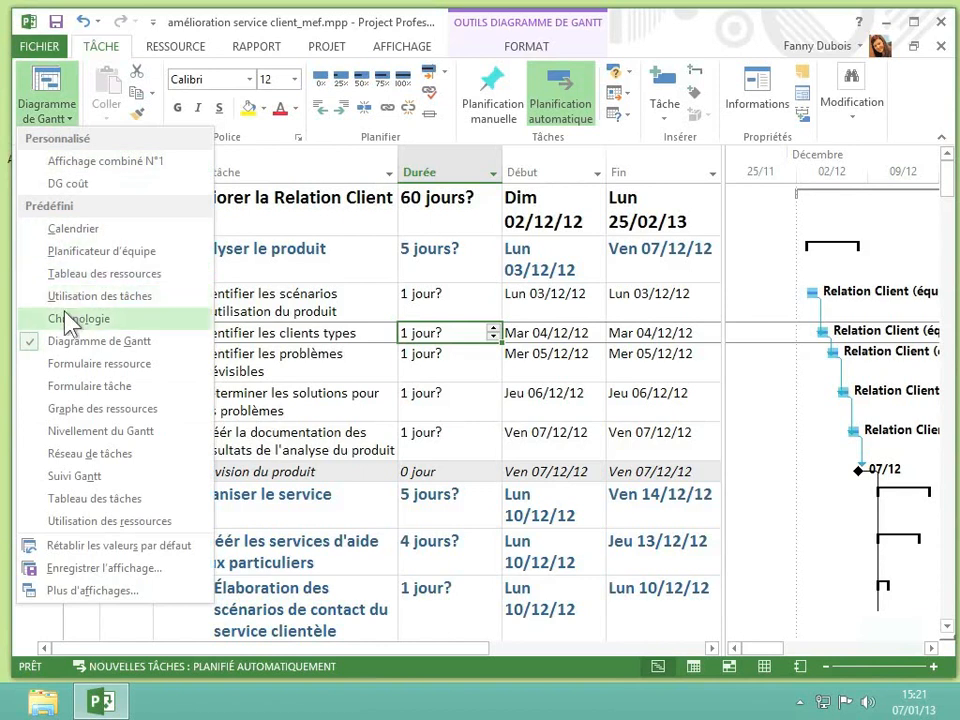
{"action": "left_click", "coordinate": [84, 409]}
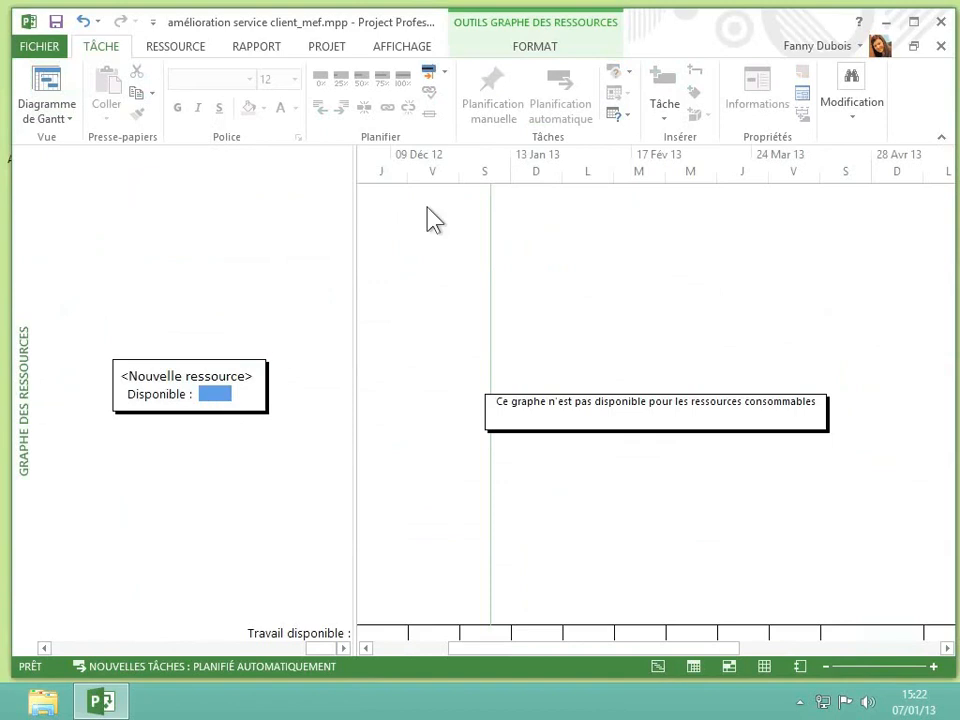
{"action": "left_click", "coordinate": [540, 52]}
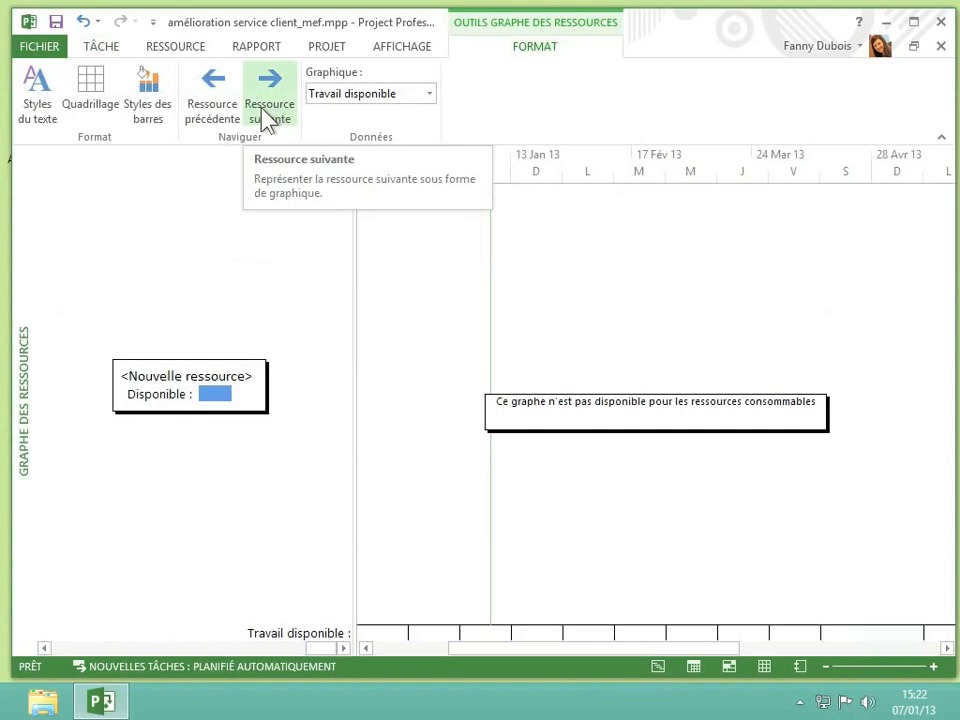
{"action": "left_click", "coordinate": [226, 123]}
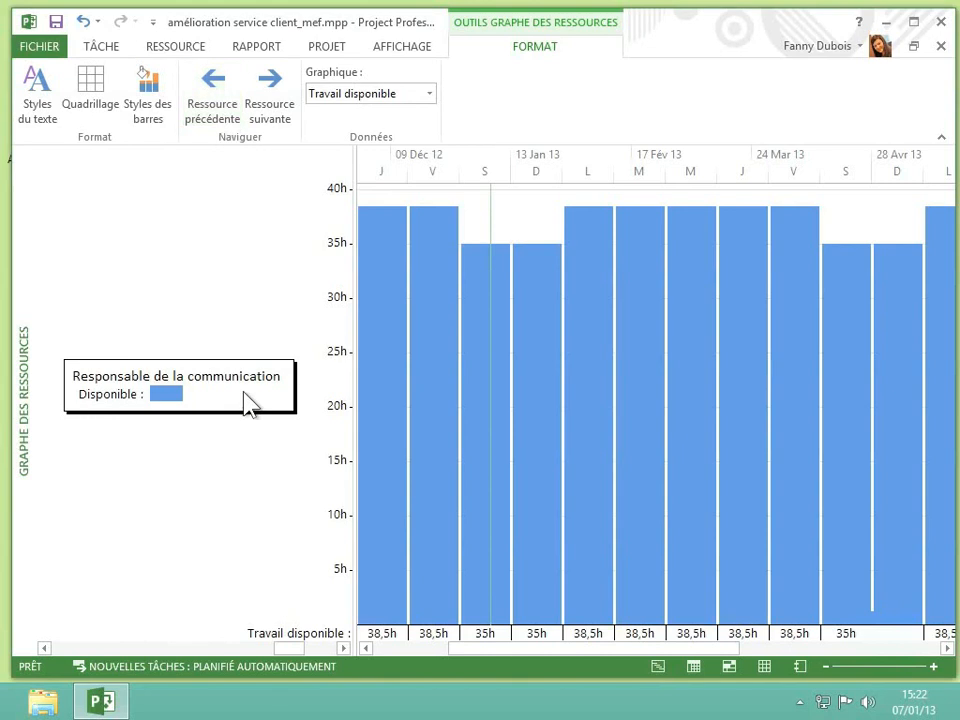
{"action": "left_click", "coordinate": [220, 128]}
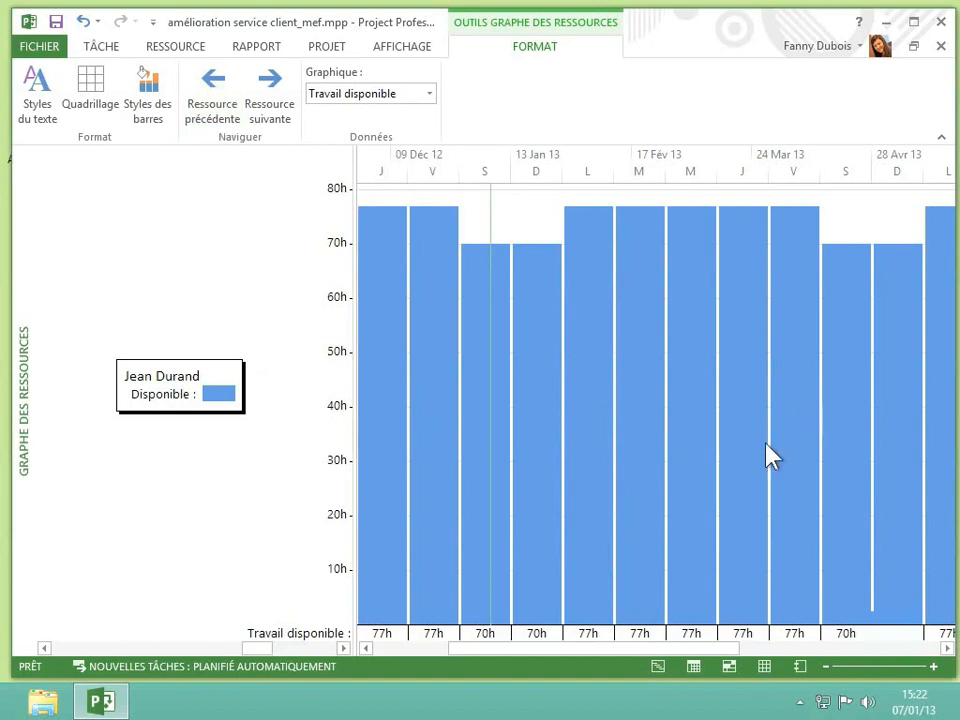
Step: Examine the selected resource's available work over time at coarser and finer timescales
{"action": "left_click_drag", "start_coordinate": [574, 650], "coordinate": [606, 655]}
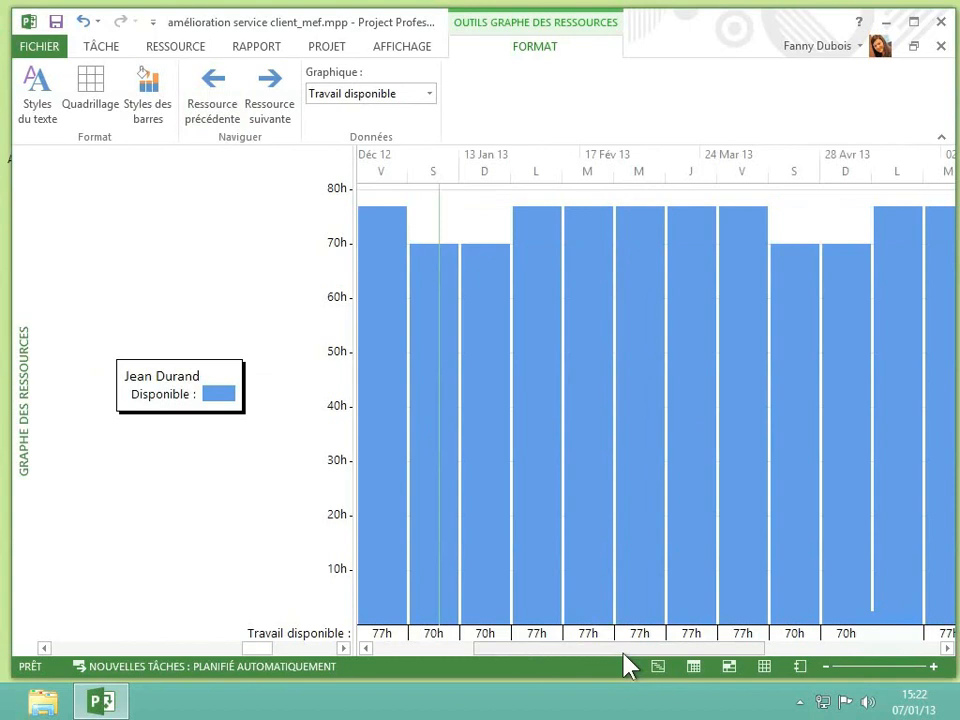
{"action": "left_click", "coordinate": [828, 667]}
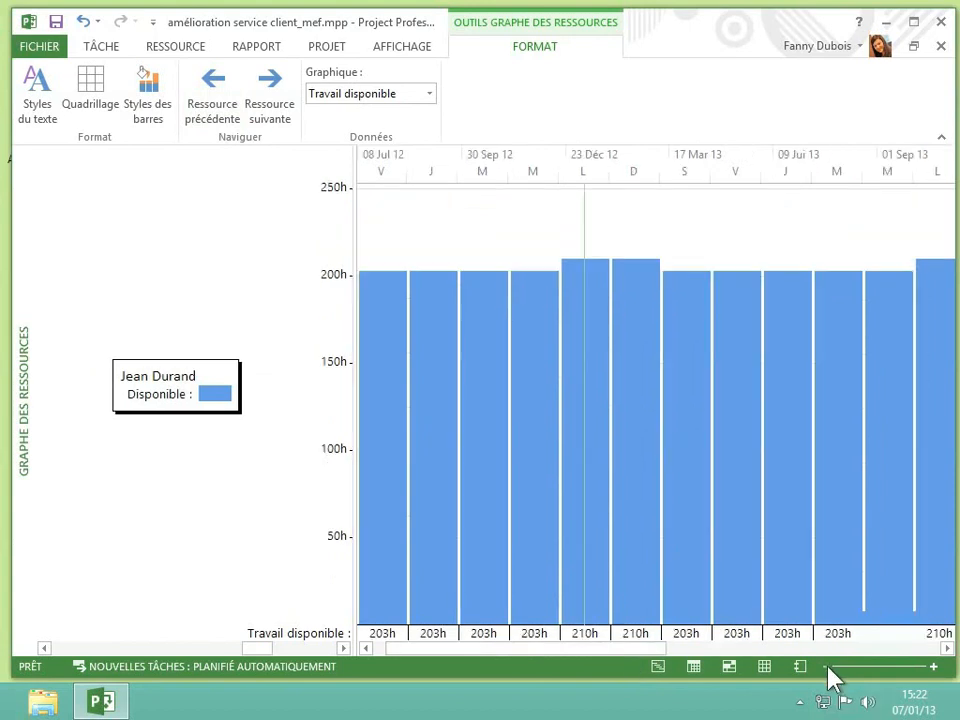
{"action": "left_click", "coordinate": [827, 667]}
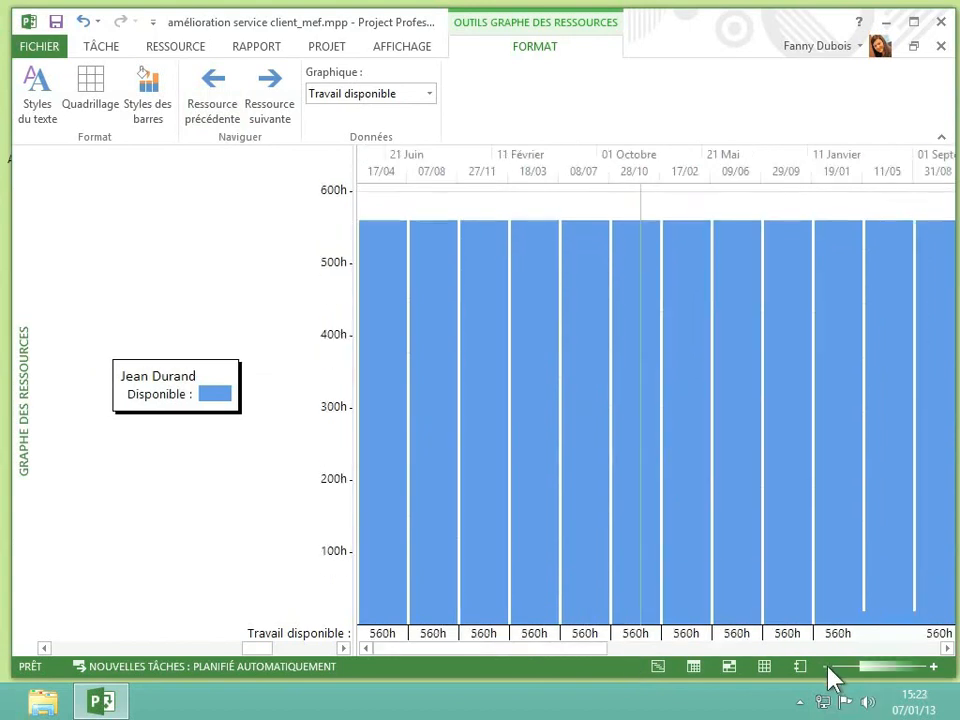
{"action": "left_click", "coordinate": [827, 667]}
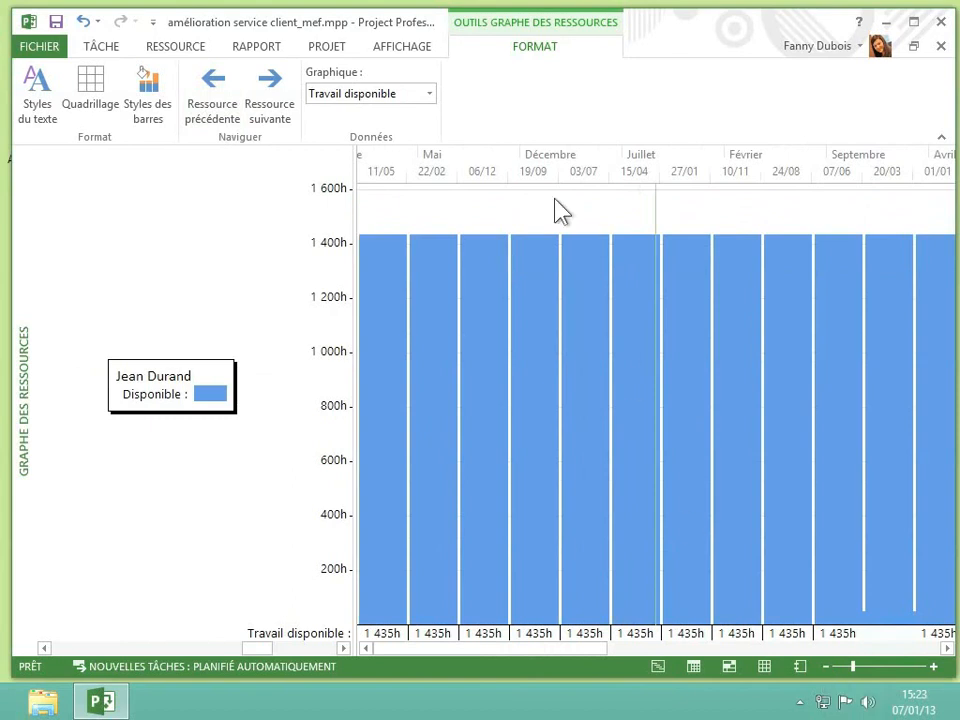
{"action": "left_click", "coordinate": [828, 672]}
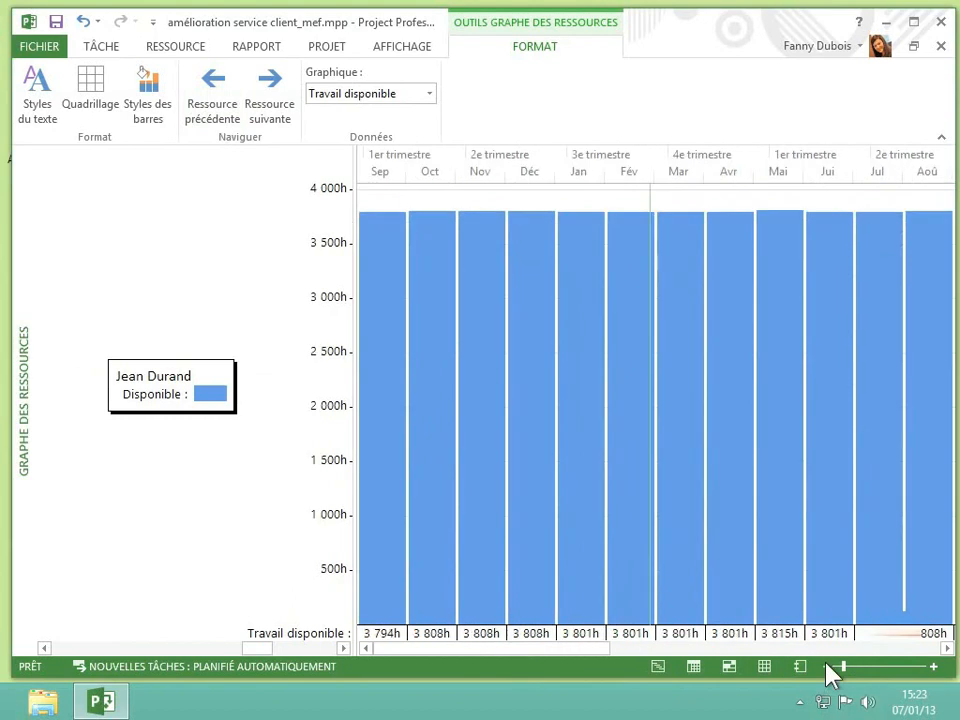
{"action": "left_click", "coordinate": [827, 666]}
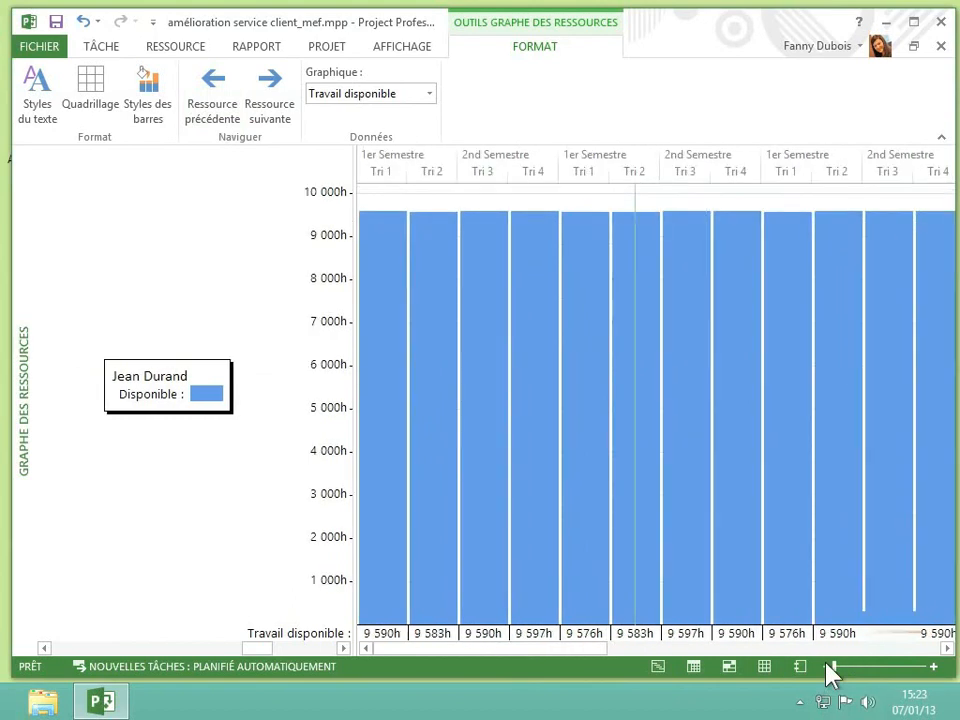
{"action": "left_click", "coordinate": [933, 667]}
{"action": "left_click", "coordinate": [933, 667]}
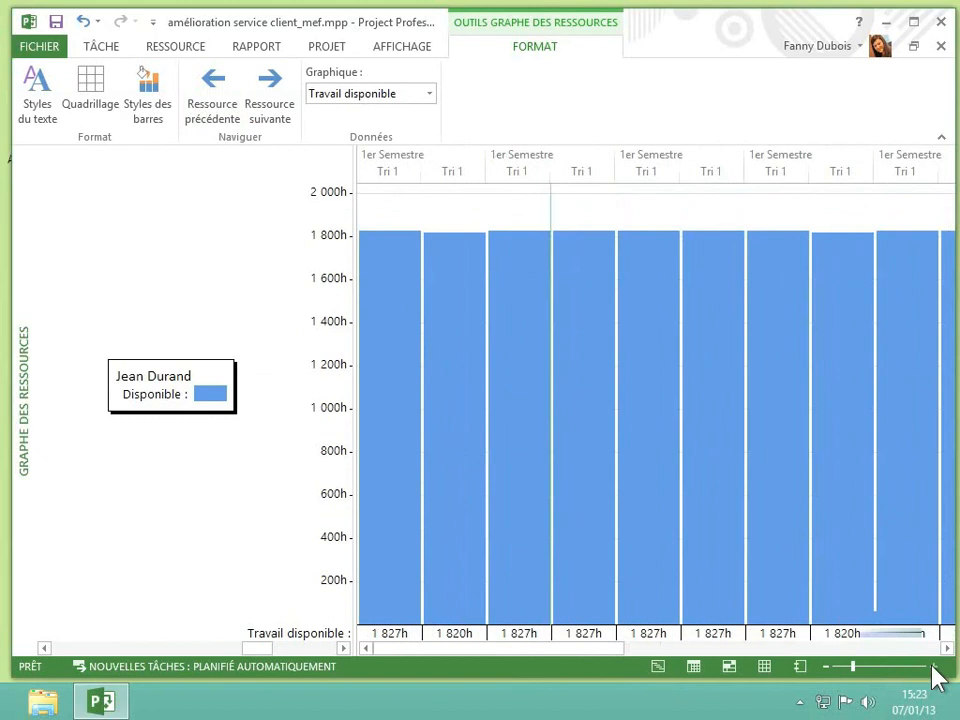
{"action": "left_click", "coordinate": [933, 667]}
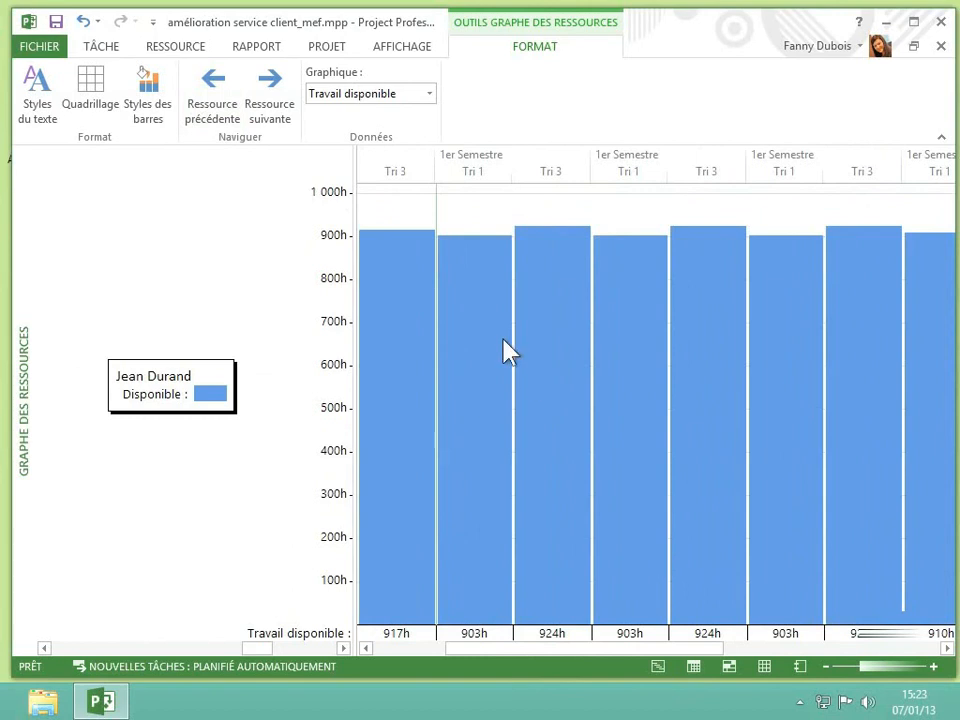
Step: Set the graph's data to Coût and go back one resource to the Logistique resource
{"action": "left_click", "coordinate": [430, 95]}
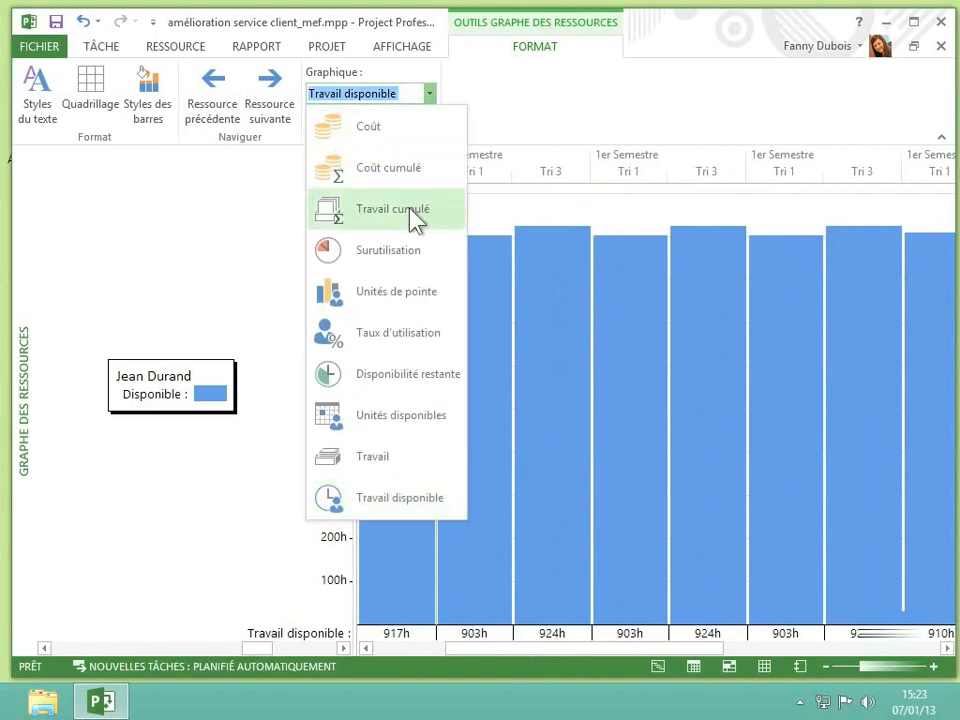
{"action": "left_click", "coordinate": [375, 128]}
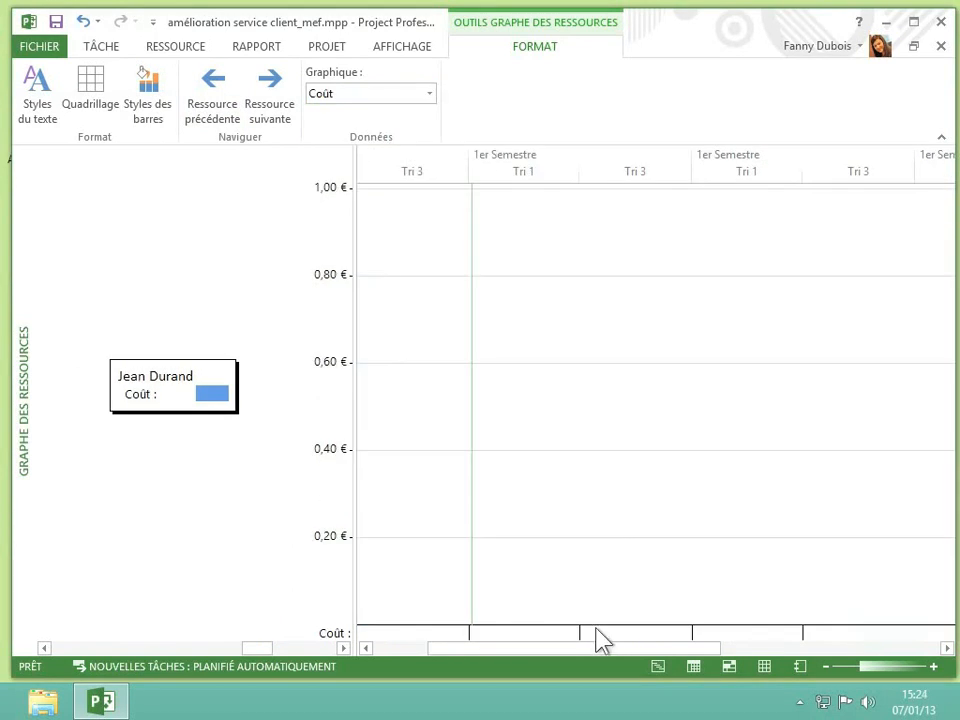
{"action": "left_click_drag", "start_coordinate": [594, 652], "coordinate": [641, 657]}
{"action": "left_click", "coordinate": [430, 94]}
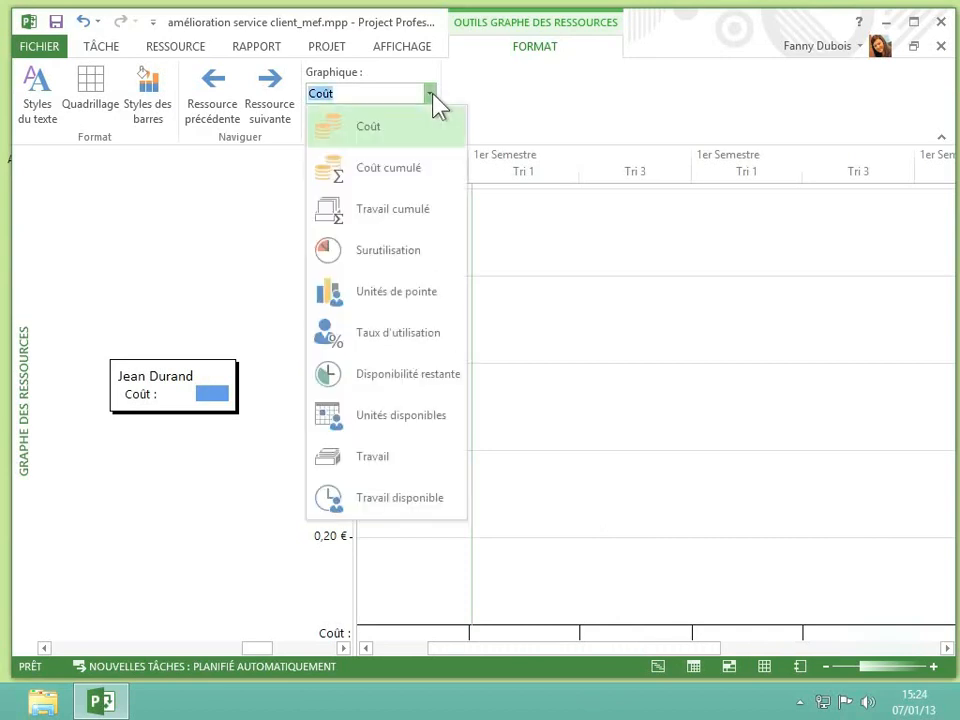
{"action": "left_click", "coordinate": [229, 117]}
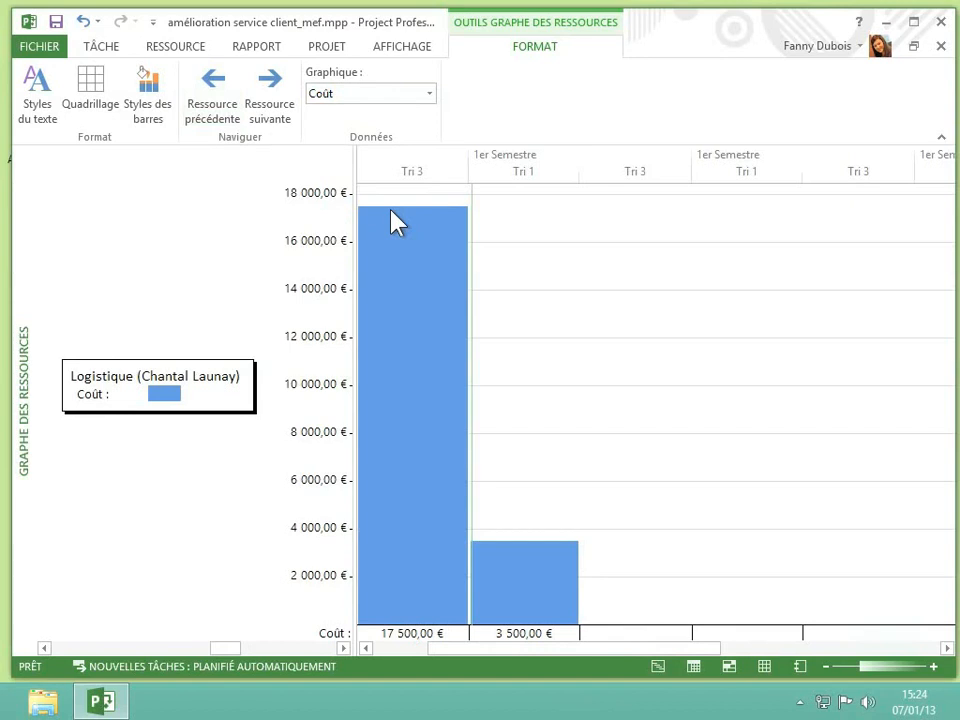
Step: Graph Disponibilité restante for the Logistique resource at a monthly timescale
{"action": "left_click", "coordinate": [430, 92]}
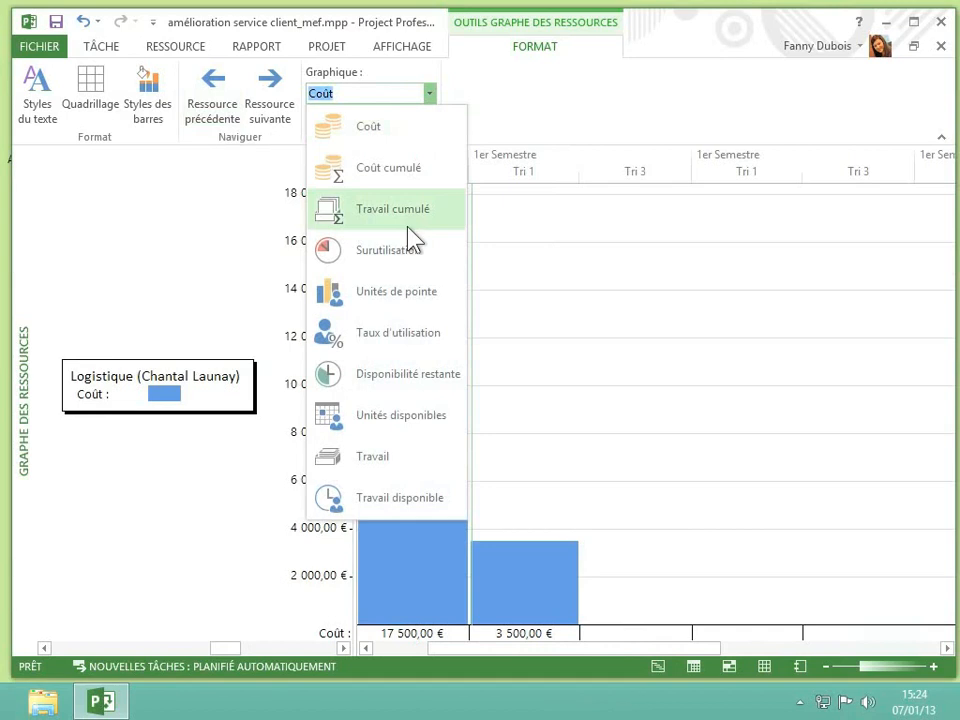
{"action": "left_click", "coordinate": [424, 390]}
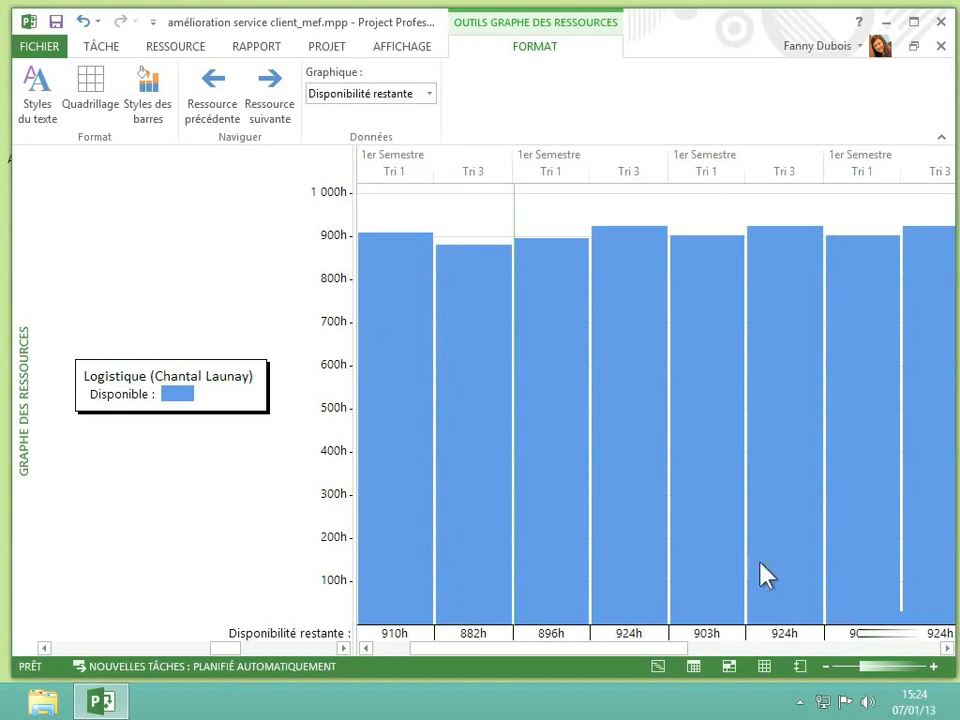
{"action": "left_click", "coordinate": [933, 667]}
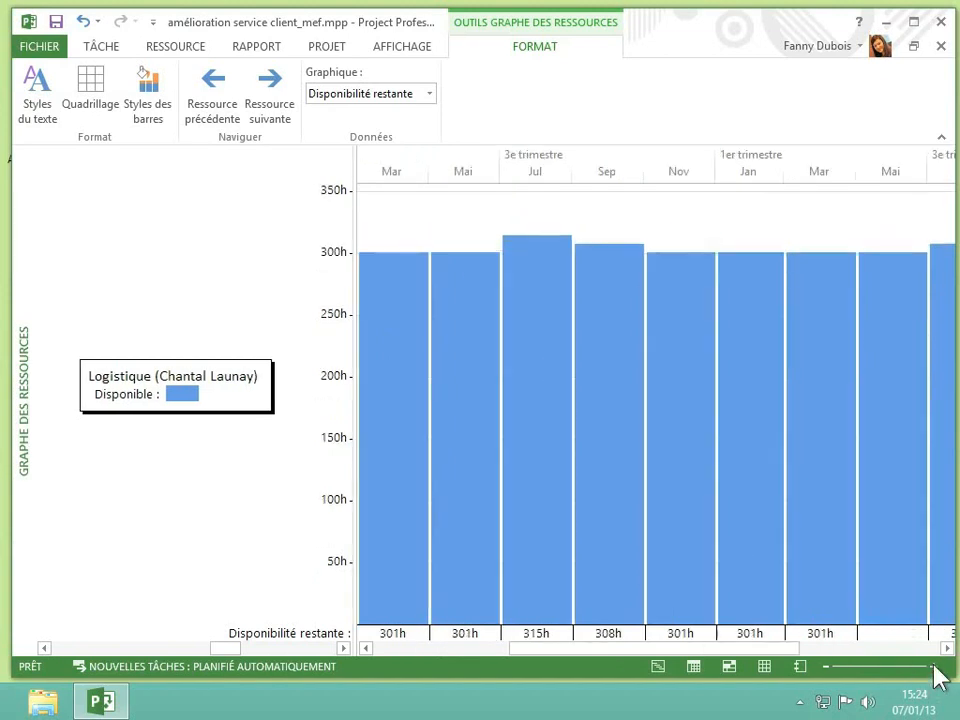
{"action": "left_click", "coordinate": [933, 667]}
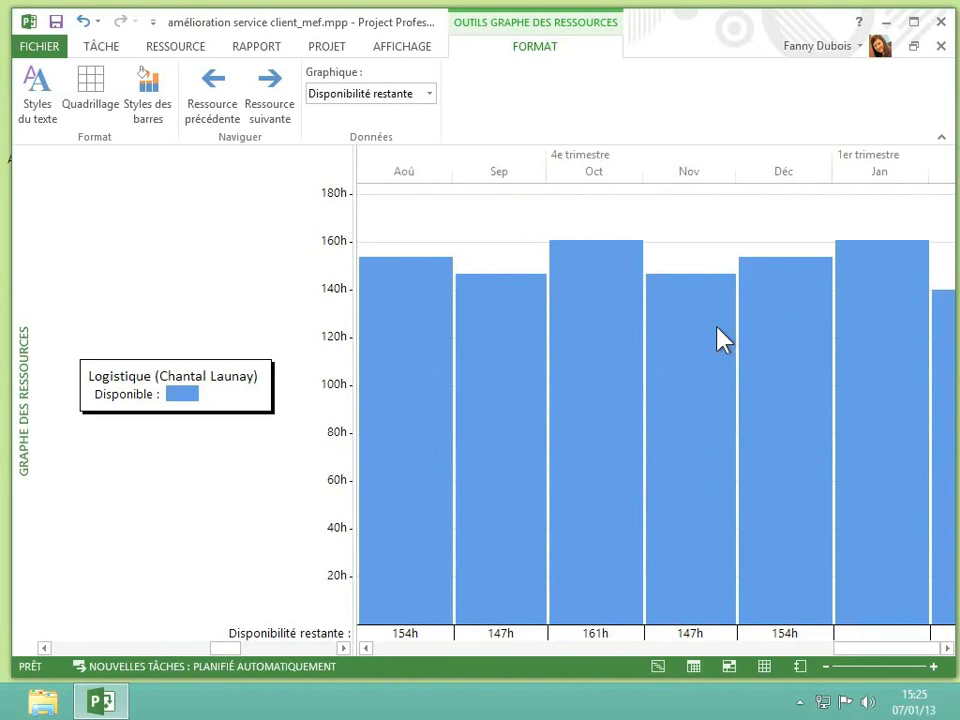
Step: In the bar styles, display the resource's Disponibilité restante as Trait in red
{"action": "left_click", "coordinate": [148, 110]}
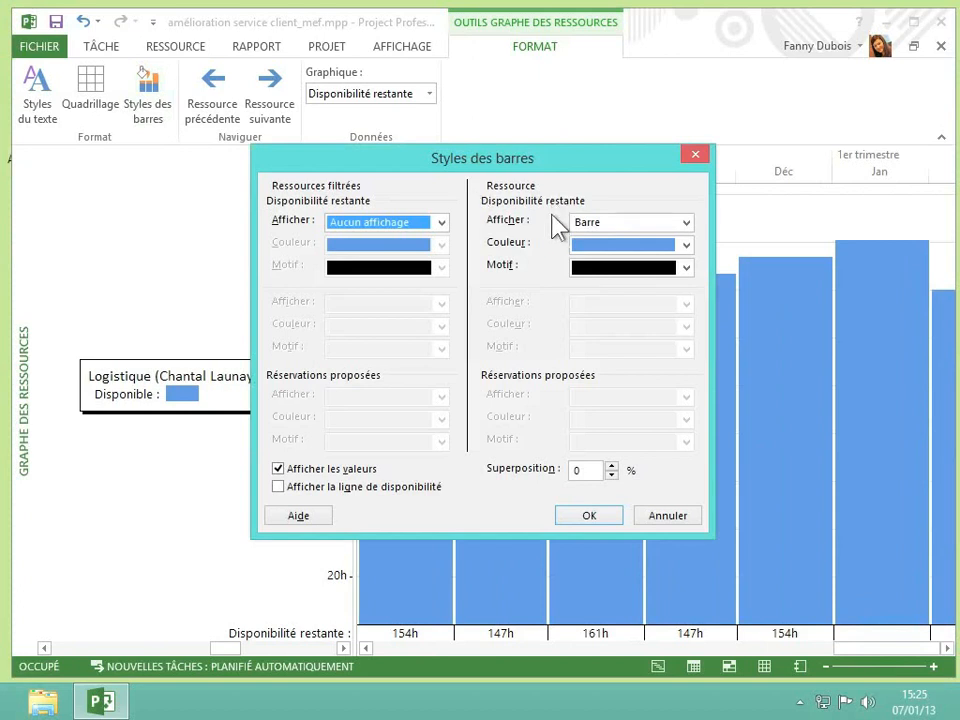
{"action": "left_click", "coordinate": [686, 223]}
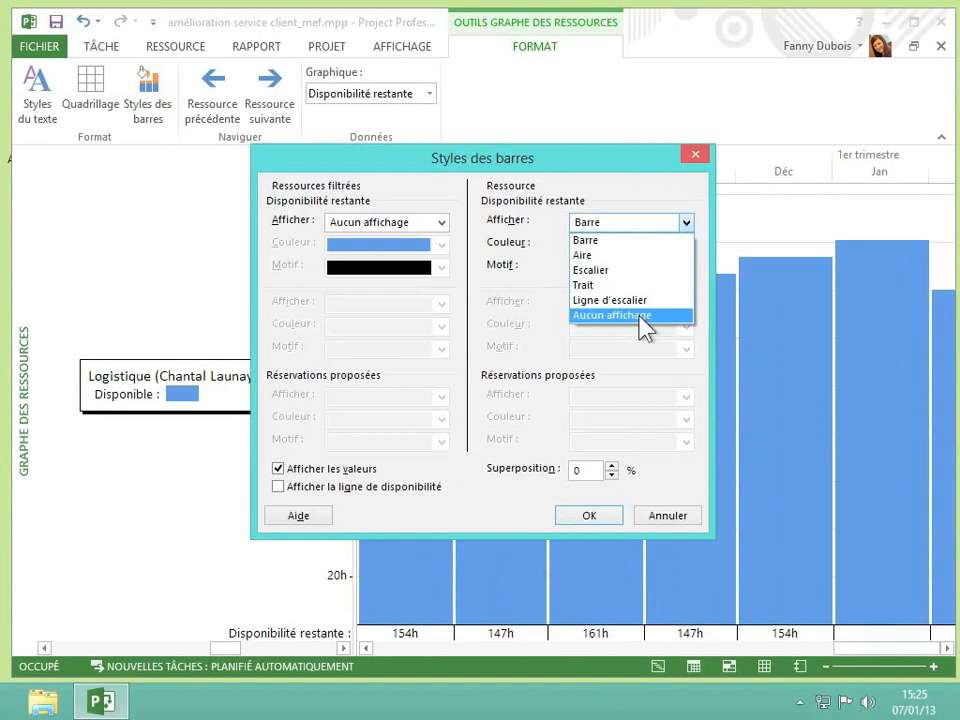
{"action": "left_click", "coordinate": [635, 287]}
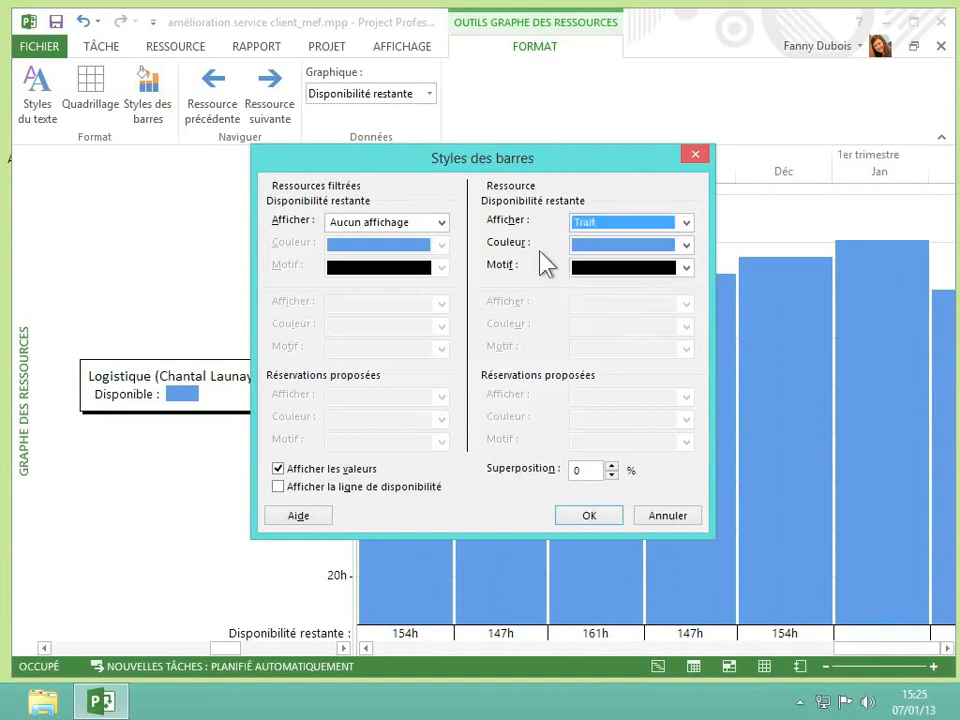
{"action": "left_click", "coordinate": [686, 246]}
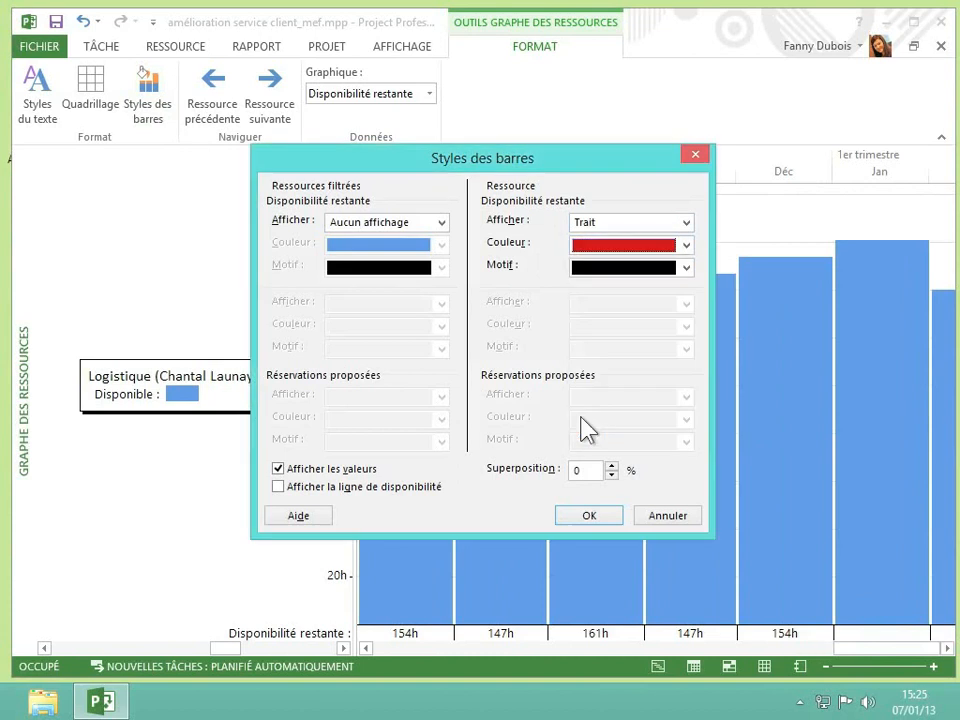
{"action": "left_click", "coordinate": [590, 515]}
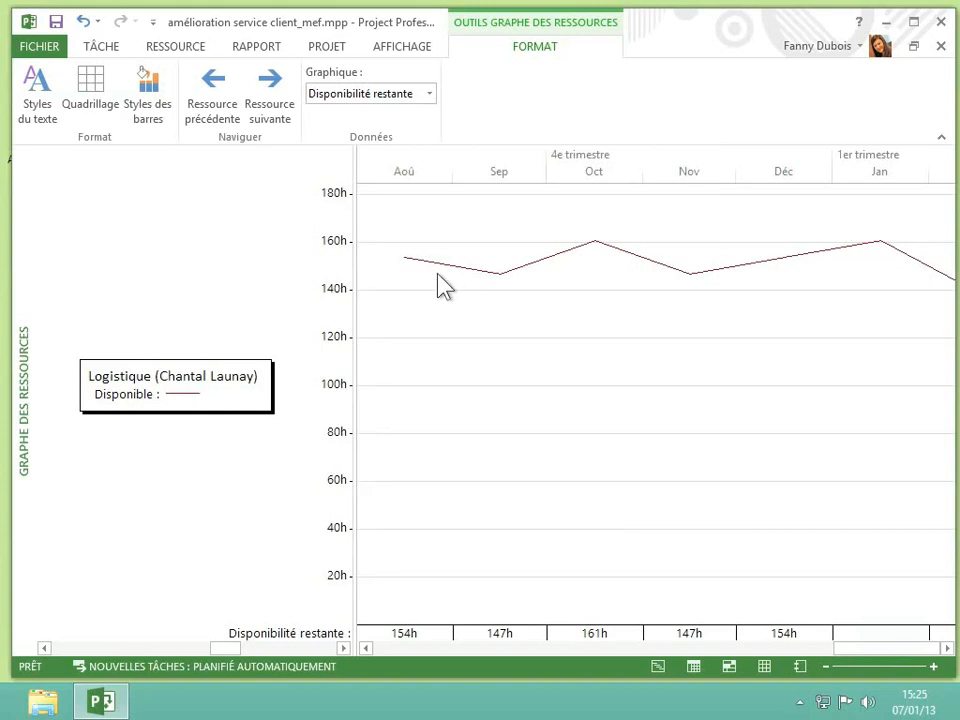
Step: Change the bar style for the resource's Disponibilité restante to Barre with the short-dashed Motif option
{"action": "left_click", "coordinate": [152, 120]}
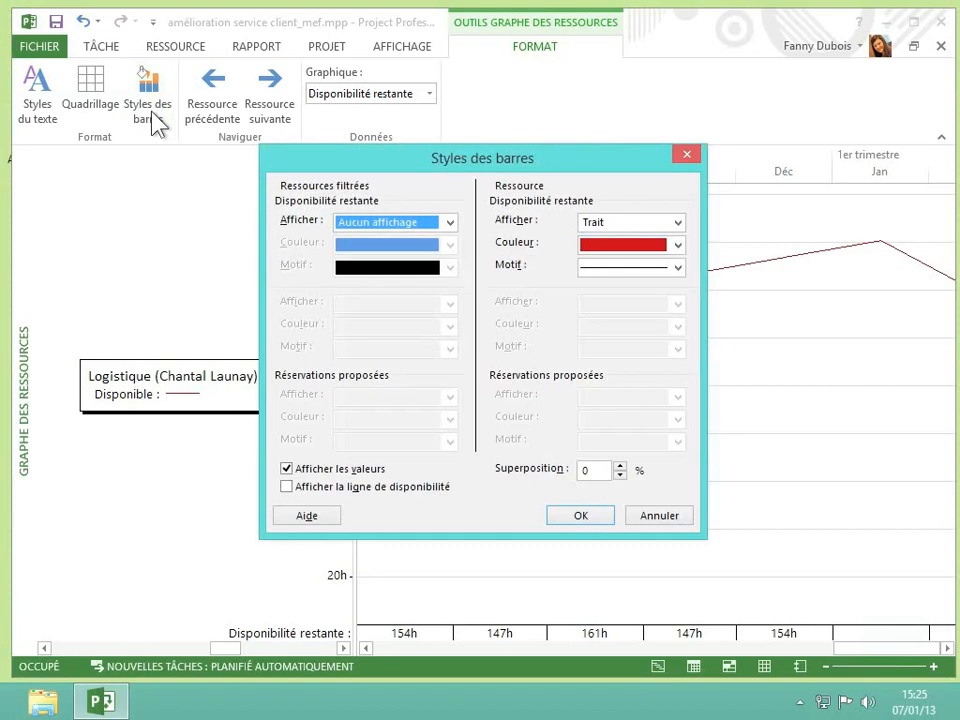
{"action": "left_click", "coordinate": [612, 224]}
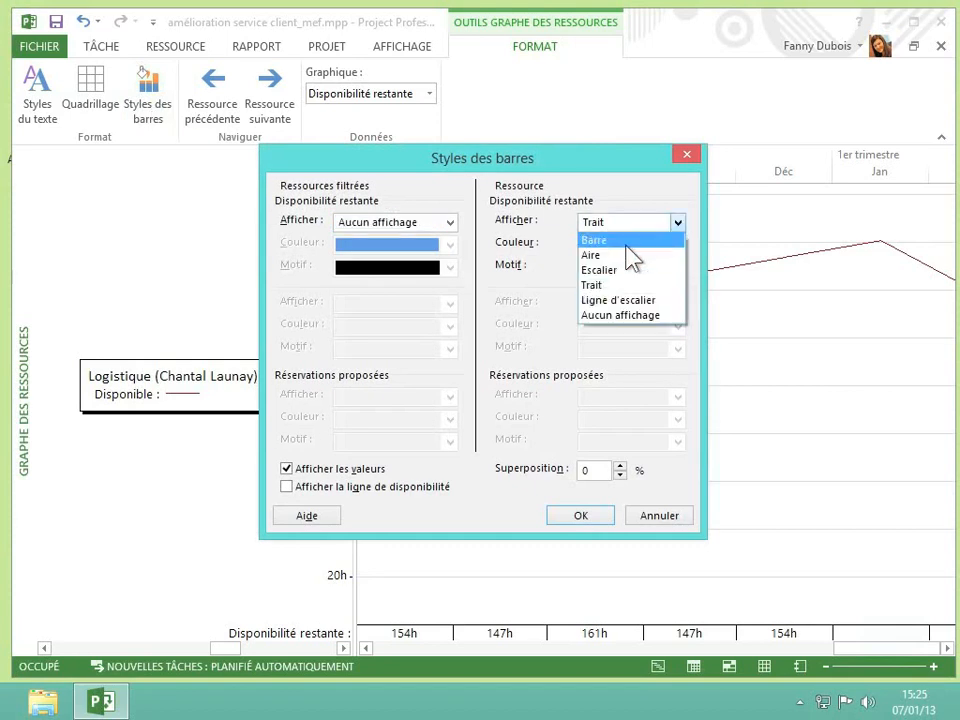
{"action": "left_click", "coordinate": [629, 245]}
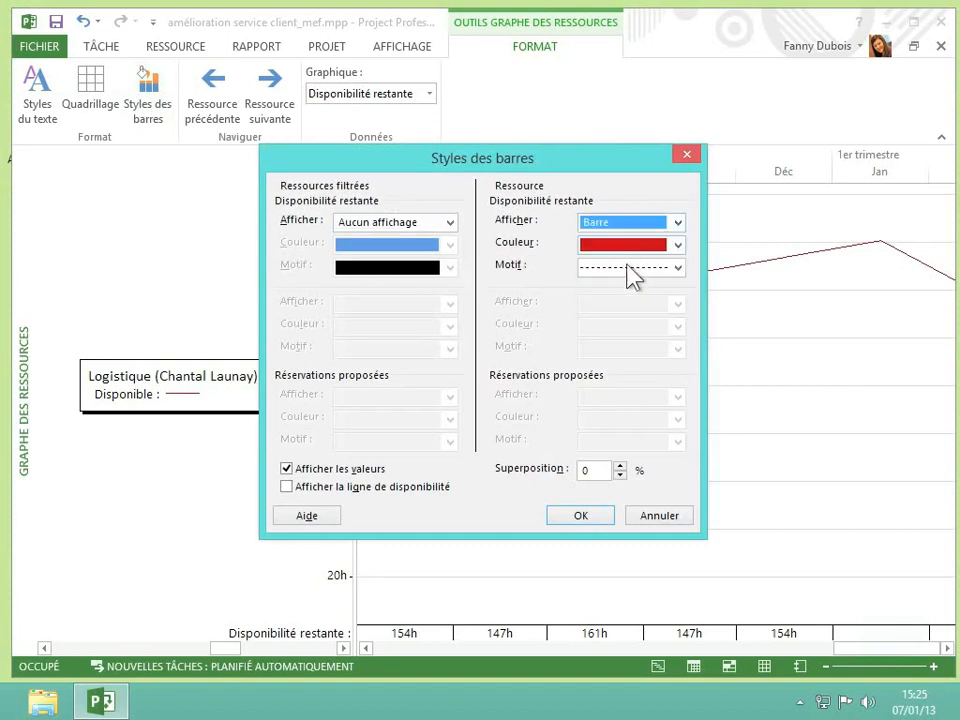
{"action": "left_click", "coordinate": [631, 270]}
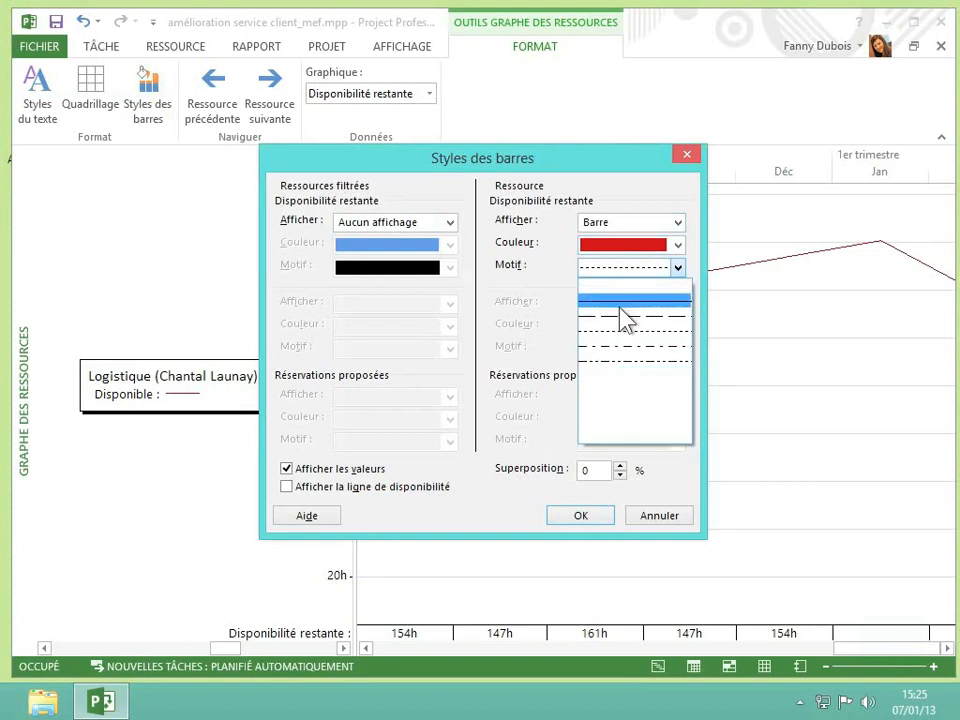
{"action": "left_click", "coordinate": [625, 330]}
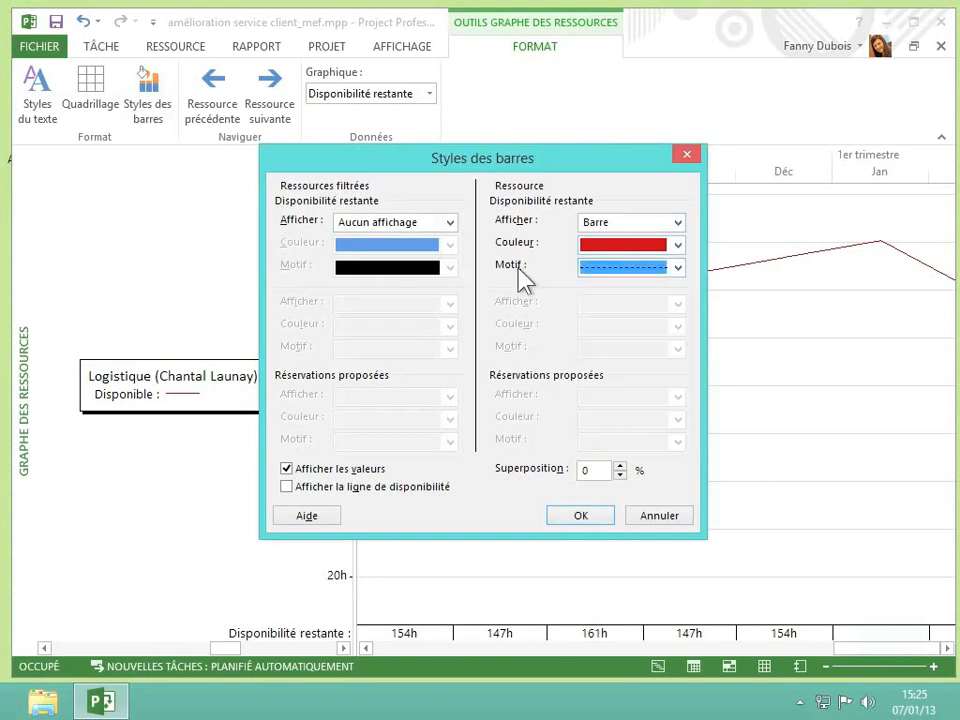
{"action": "left_click", "coordinate": [592, 520]}
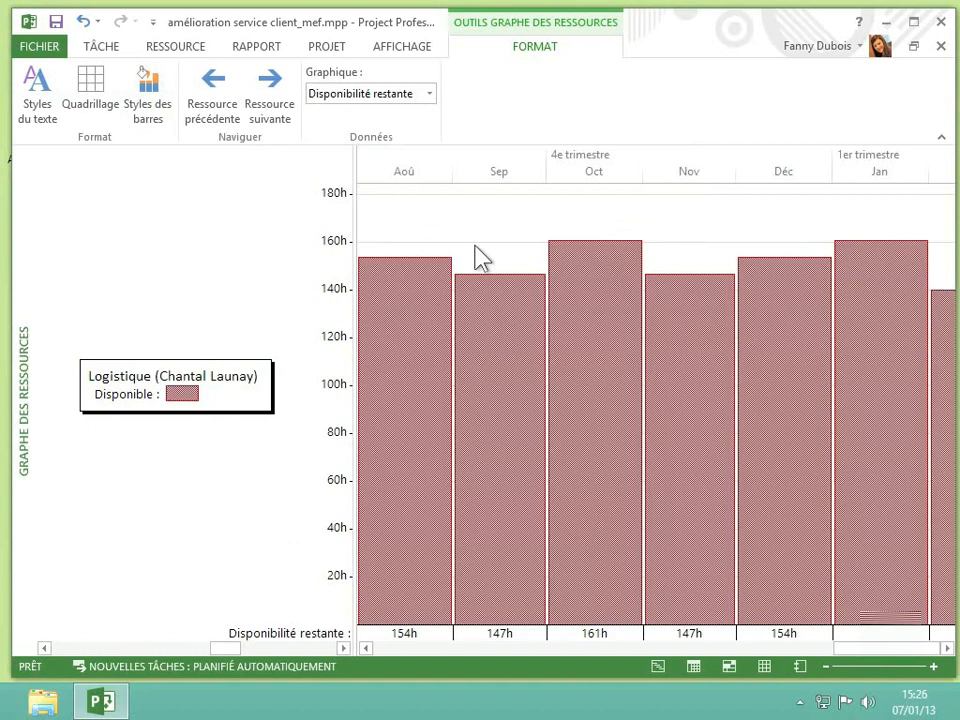
Step: Format the graph's Horizontal gridlines with the short-dashed line type in dark blue
{"action": "left_click", "coordinate": [90, 95]}
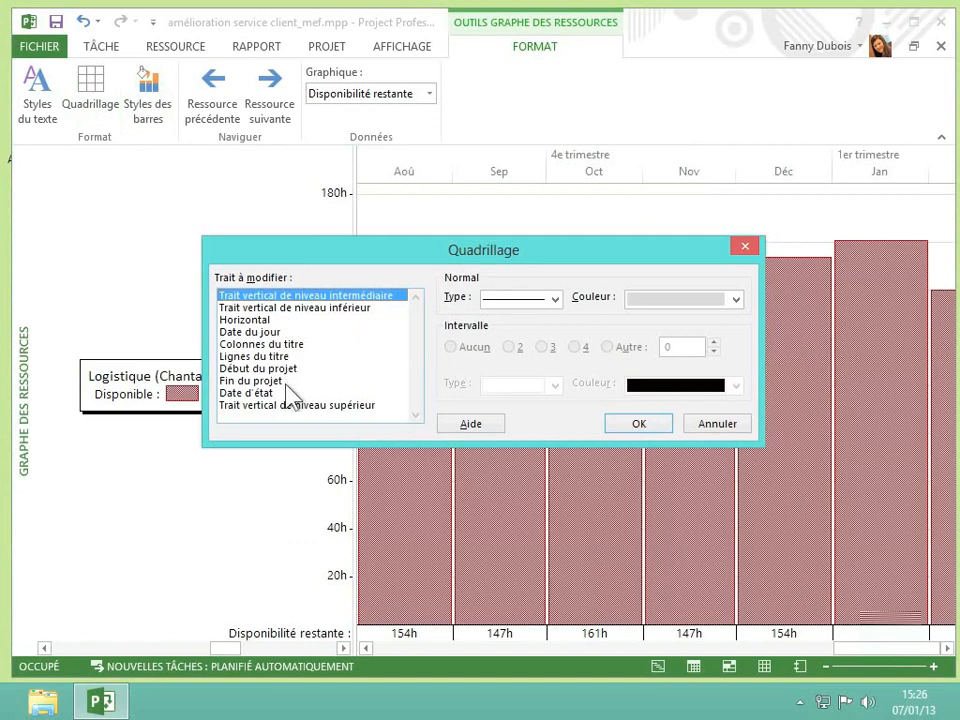
{"action": "left_click", "coordinate": [258, 320]}
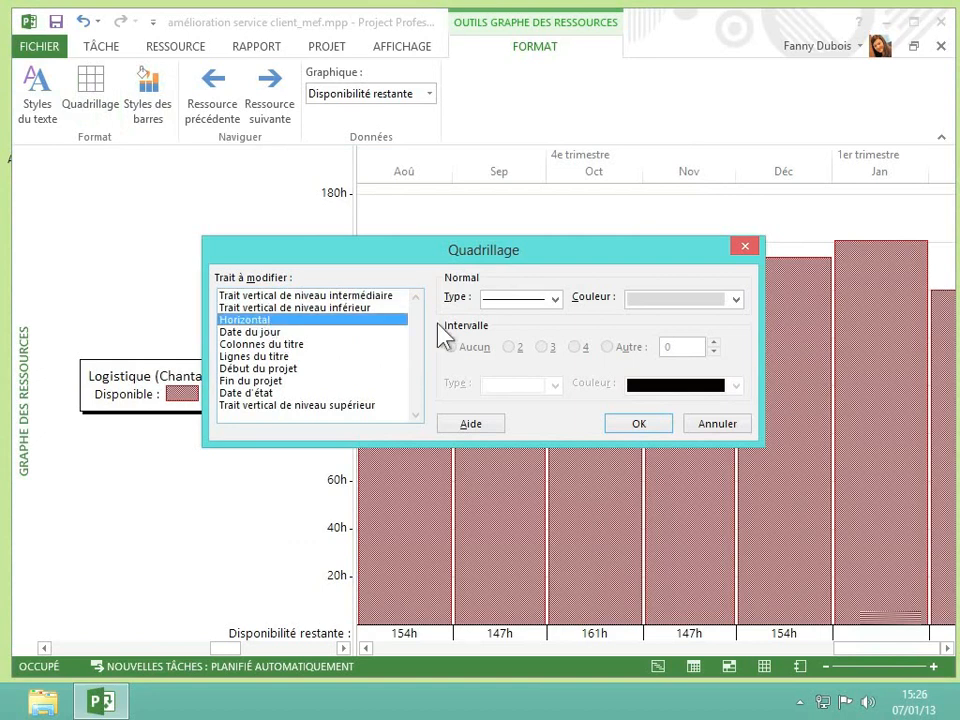
{"action": "left_click", "coordinate": [557, 302]}
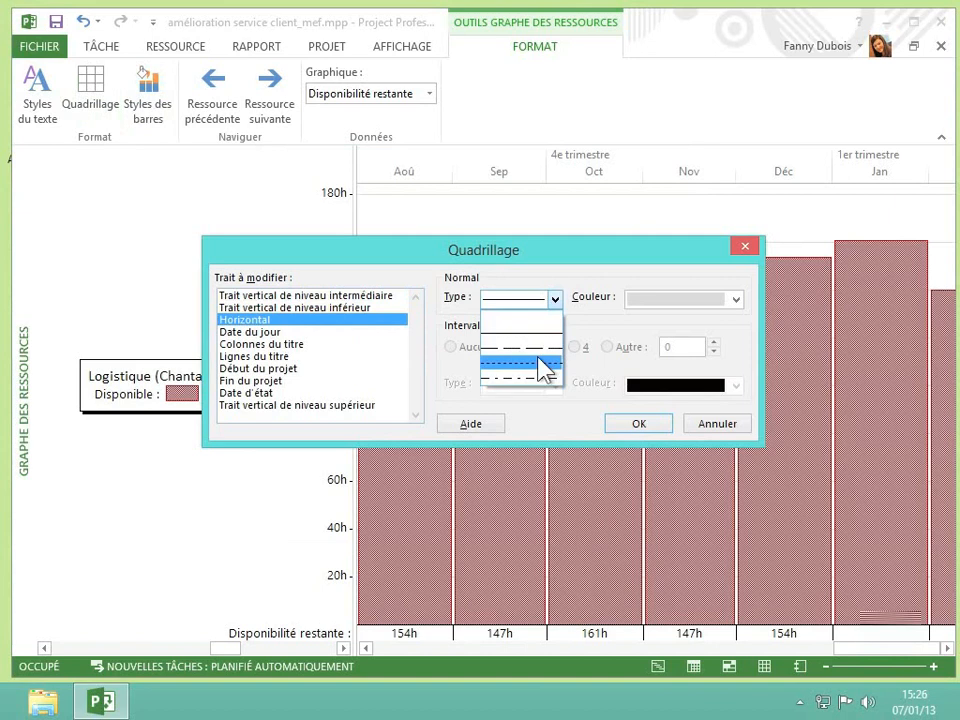
{"action": "left_click", "coordinate": [545, 366]}
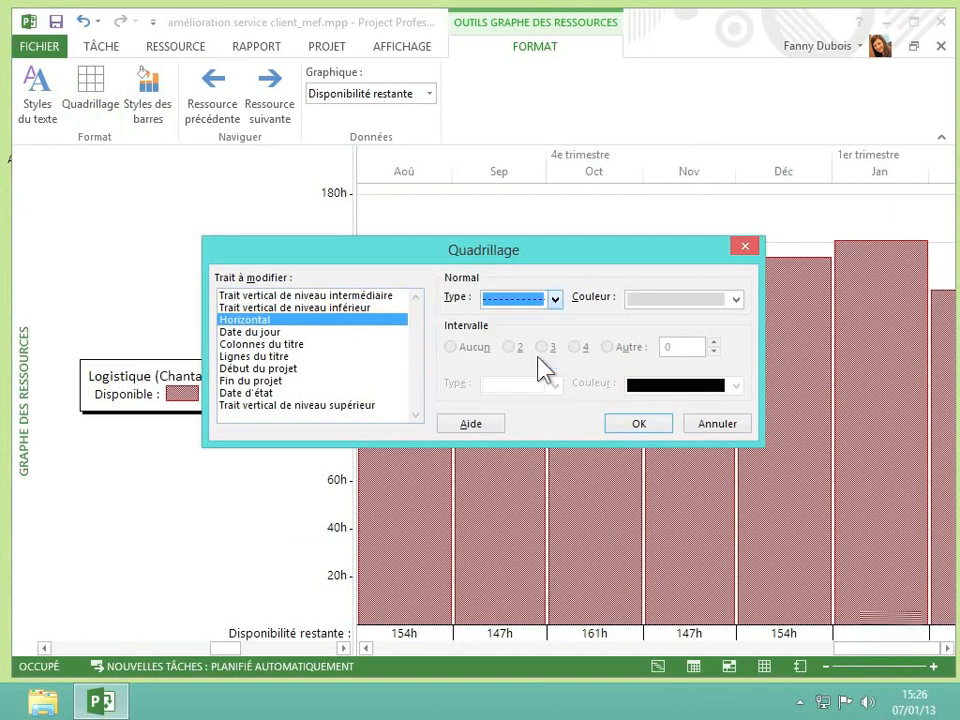
{"action": "left_click", "coordinate": [737, 298]}
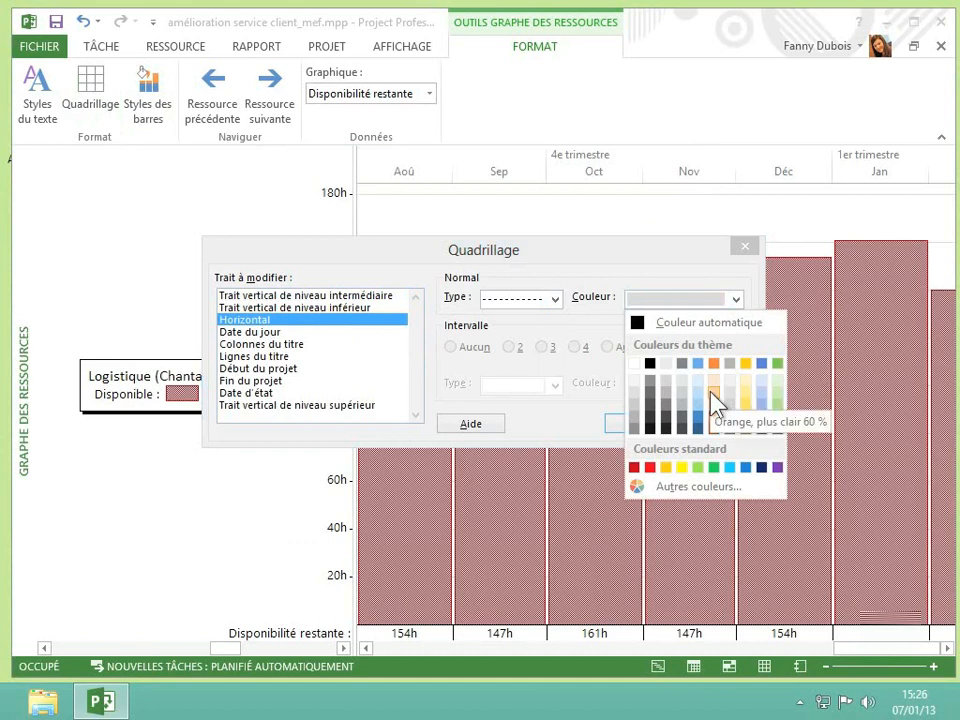
{"action": "left_click", "coordinate": [697, 428]}
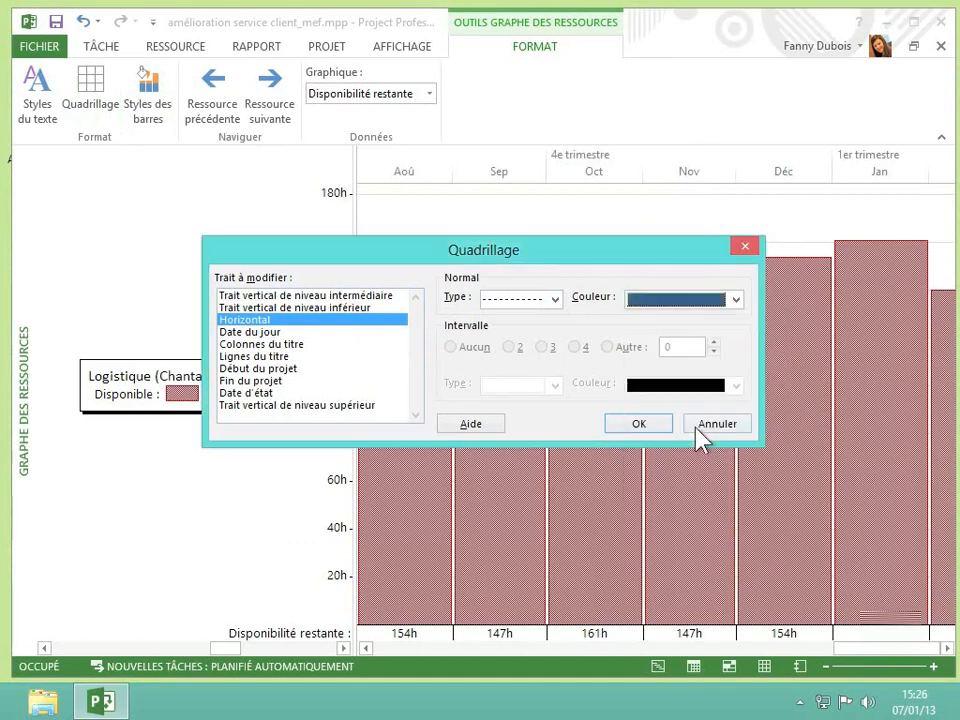
{"action": "left_click", "coordinate": [658, 427]}
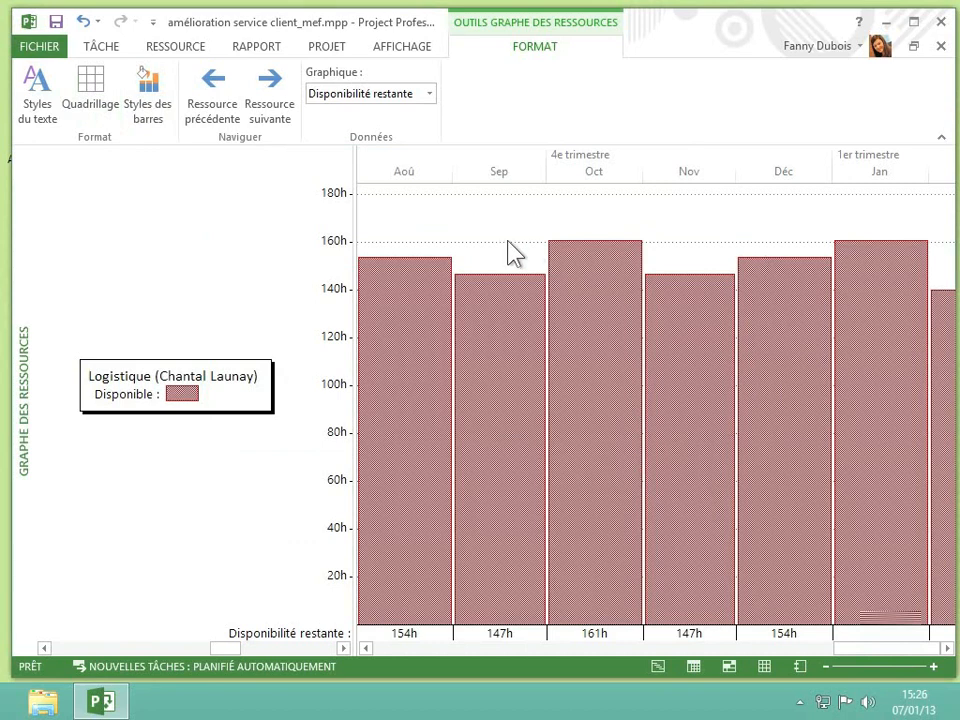
Step: Set the text style of the lower timescale level (Niveau Échelle de temps Inférieur) to Showcard Gothic, Oblique, size 12, in orange
{"action": "left_click", "coordinate": [53, 116]}
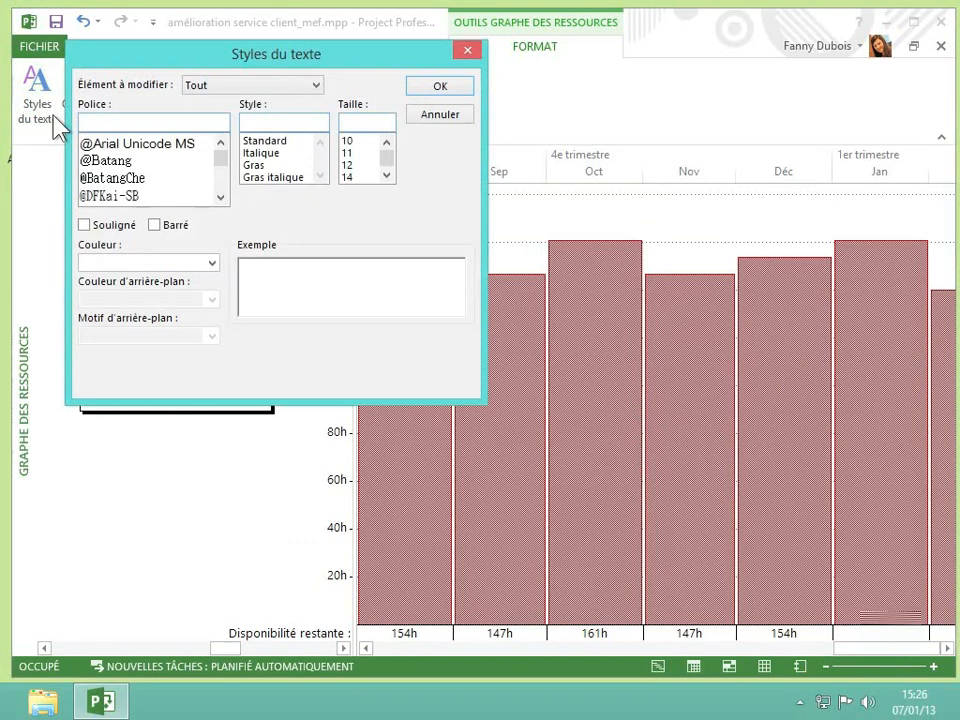
{"action": "left_click", "coordinate": [212, 88]}
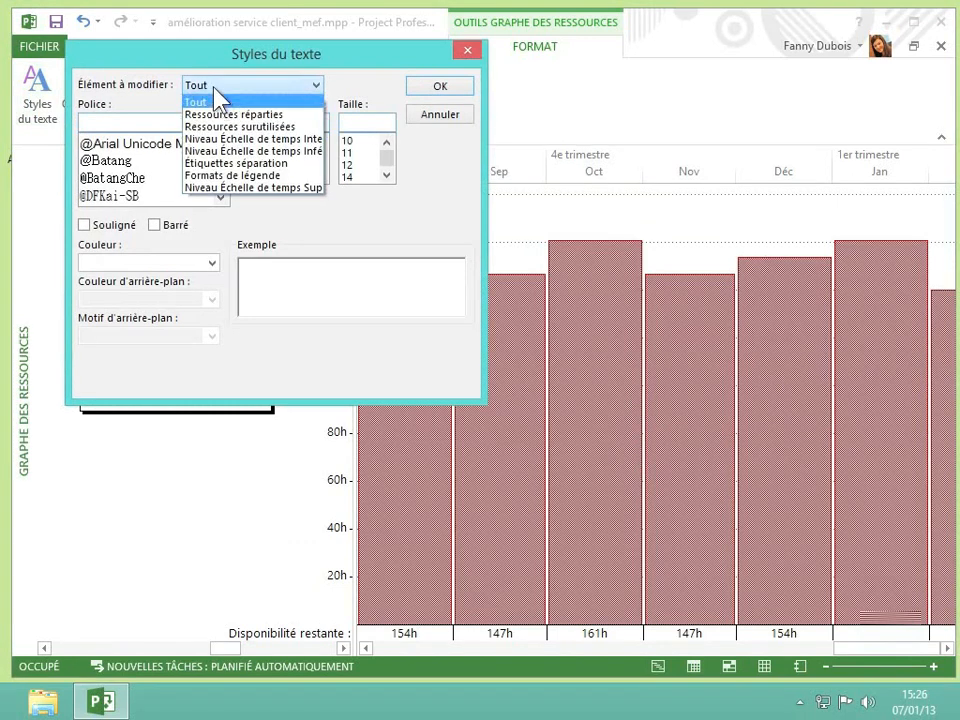
{"action": "left_click", "coordinate": [271, 152]}
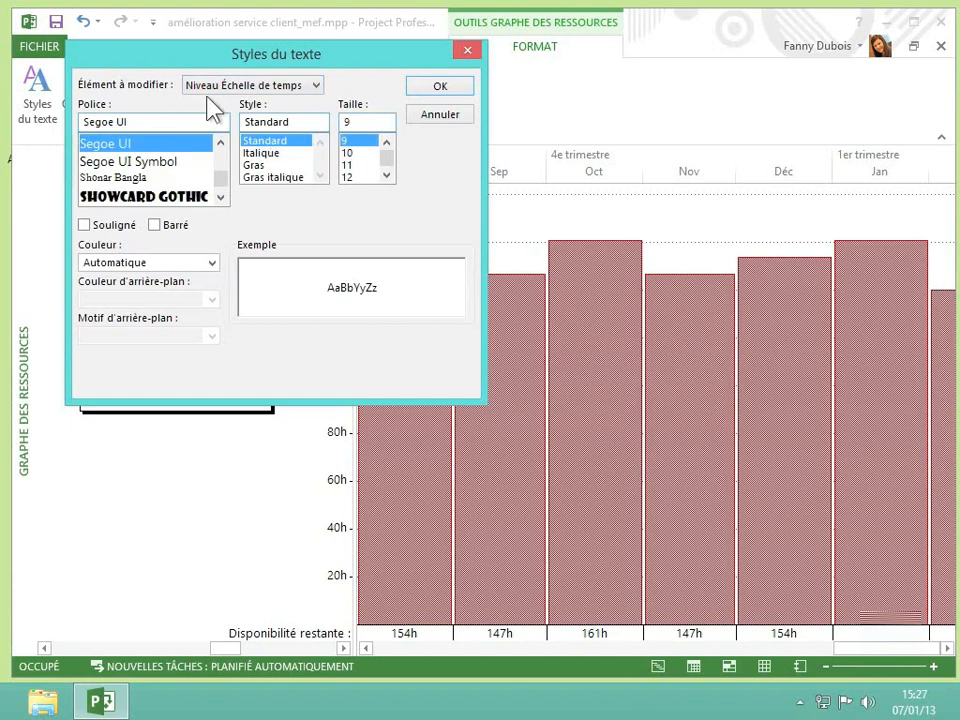
{"action": "left_click", "coordinate": [174, 198]}
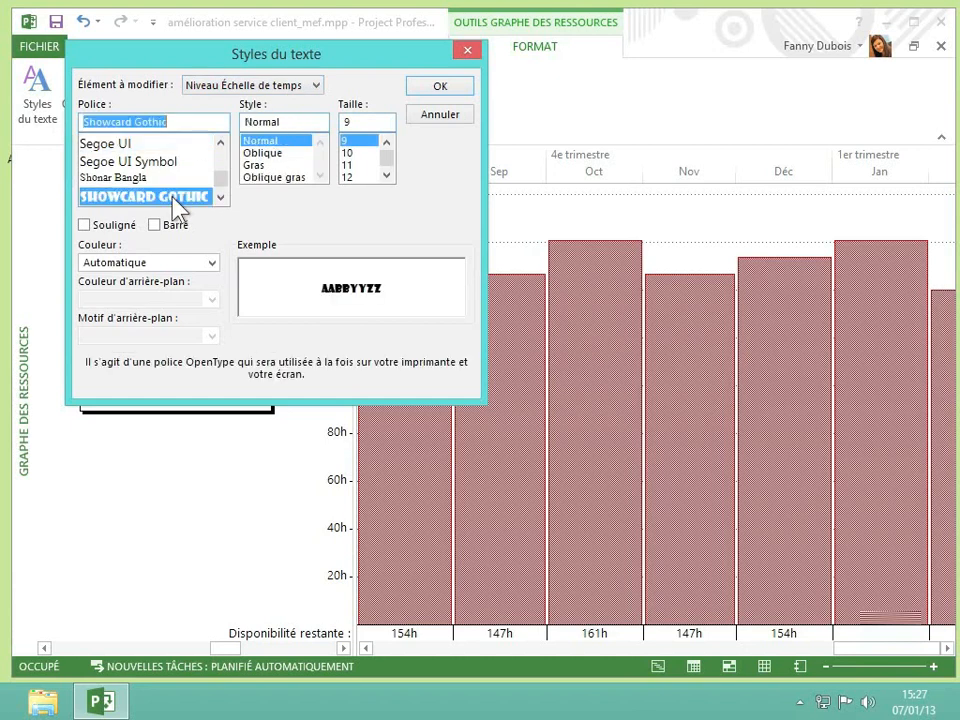
{"action": "left_click", "coordinate": [256, 166]}
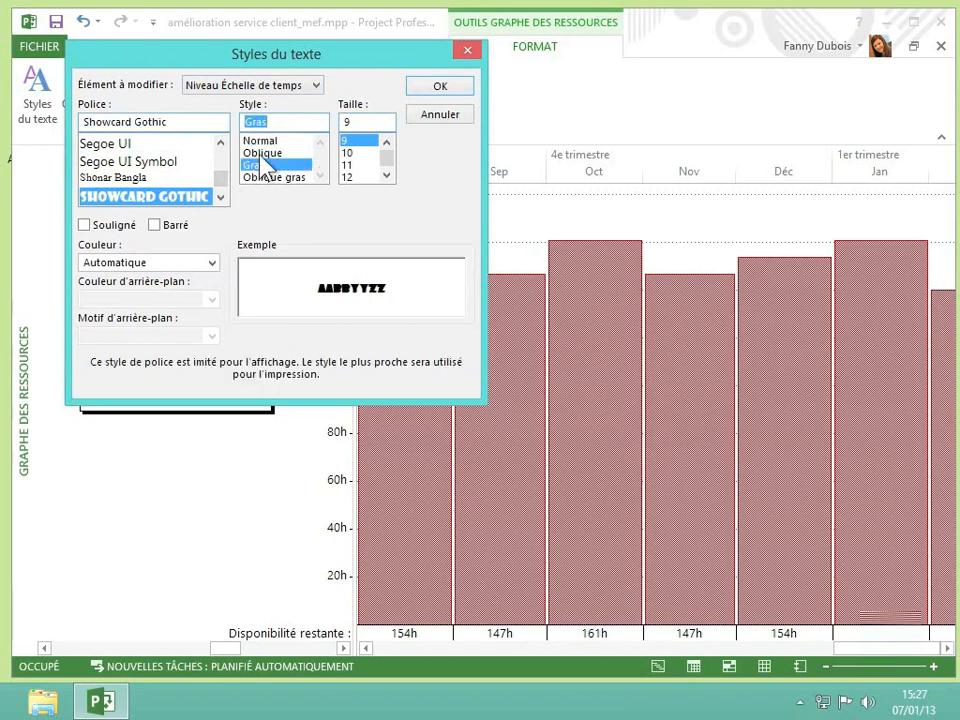
{"action": "left_click", "coordinate": [260, 154]}
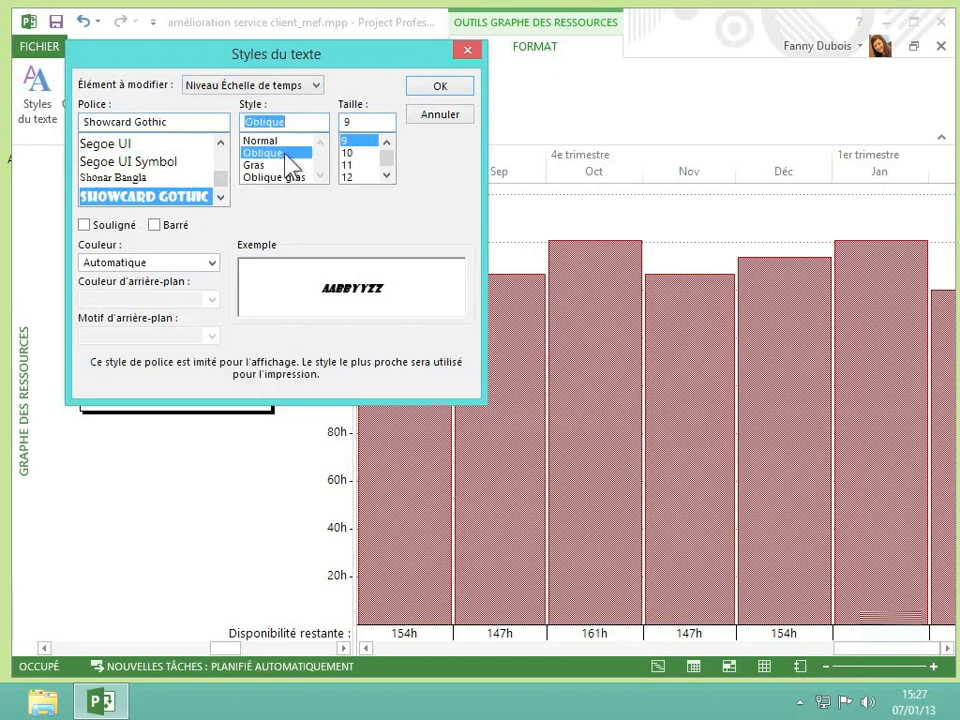
{"action": "left_click", "coordinate": [347, 177]}
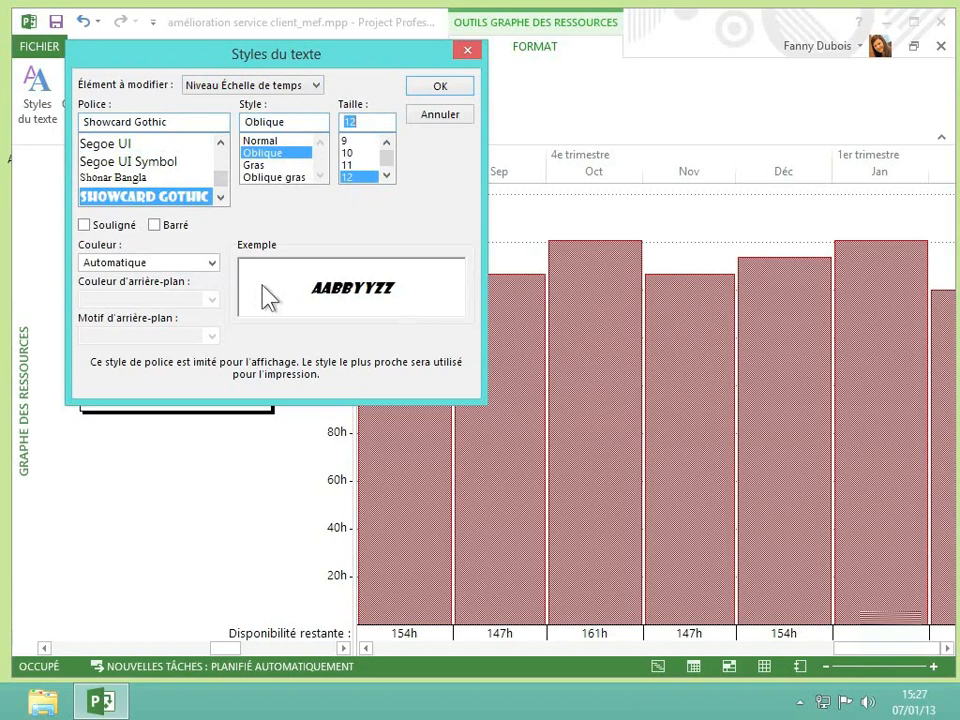
{"action": "left_click", "coordinate": [212, 265]}
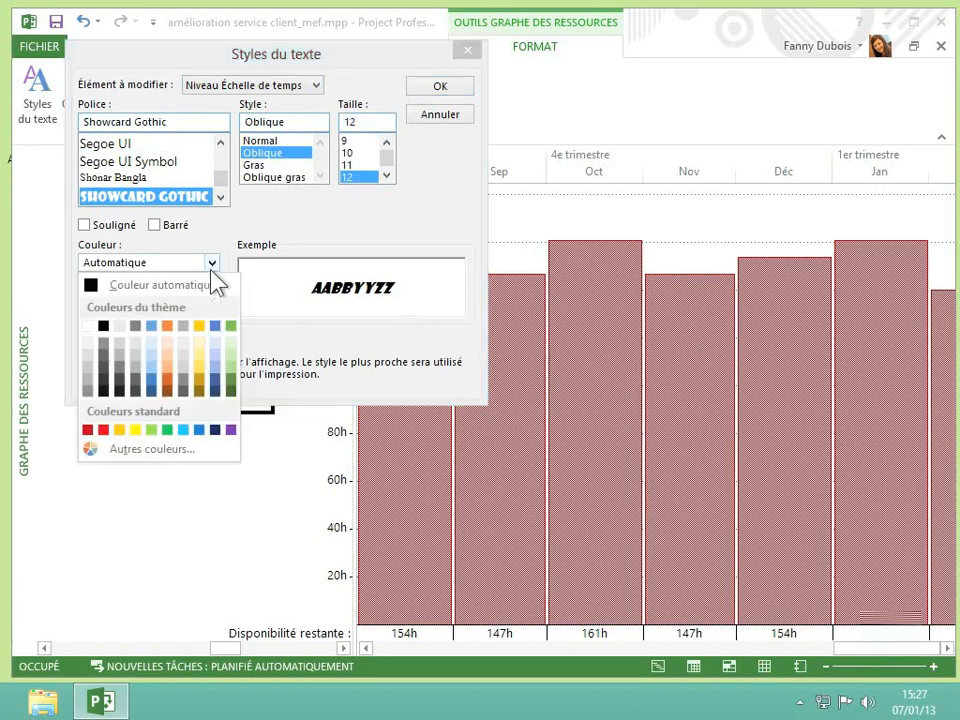
{"action": "left_click", "coordinate": [169, 327]}
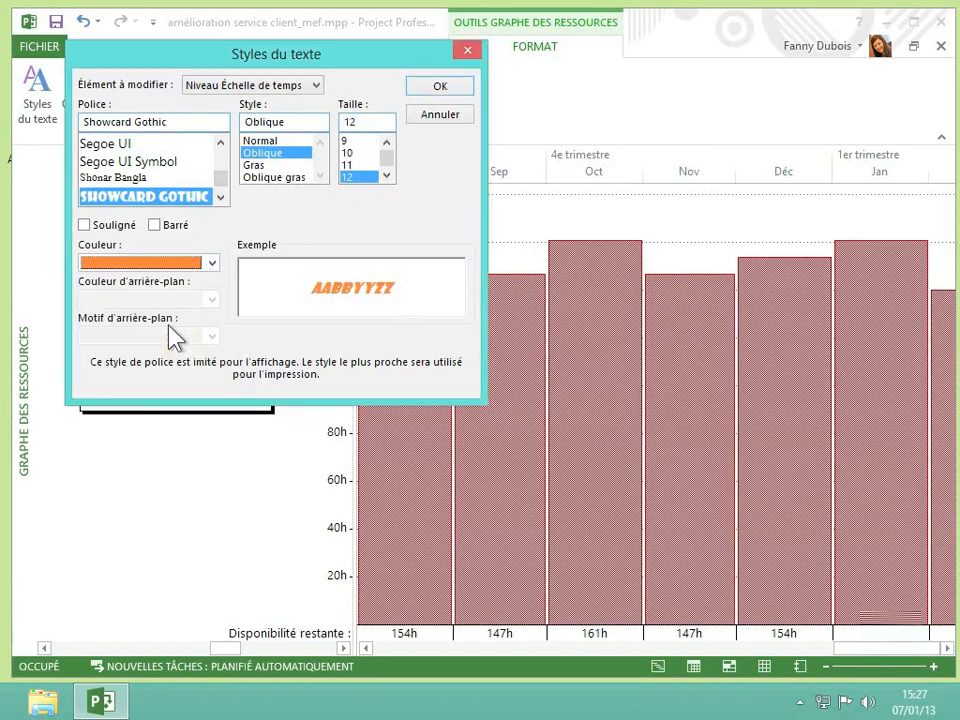
{"action": "left_click", "coordinate": [440, 87]}
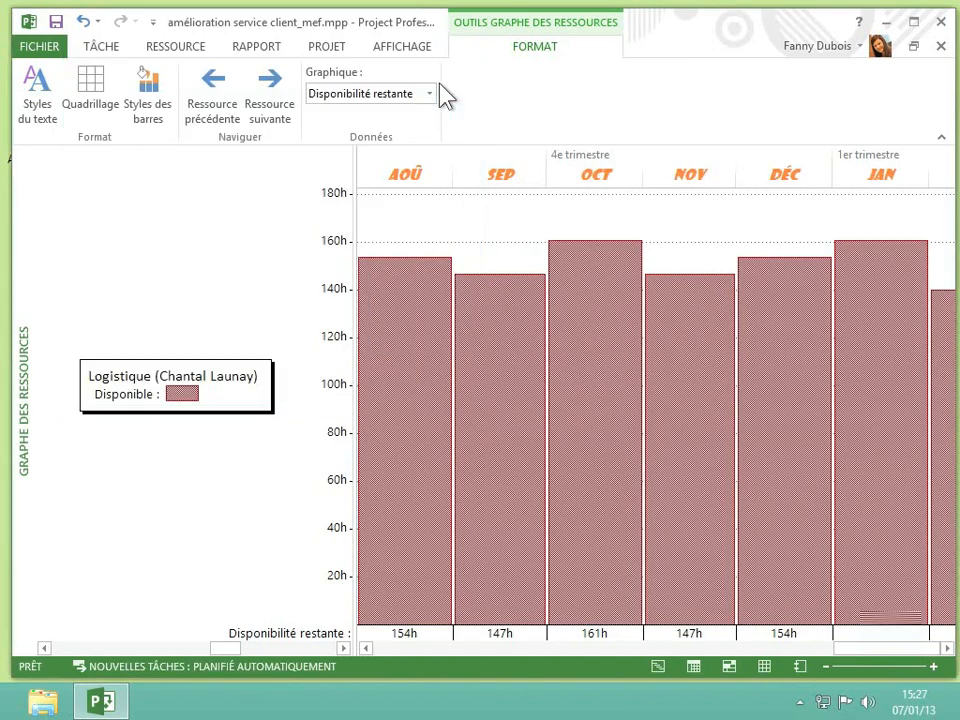